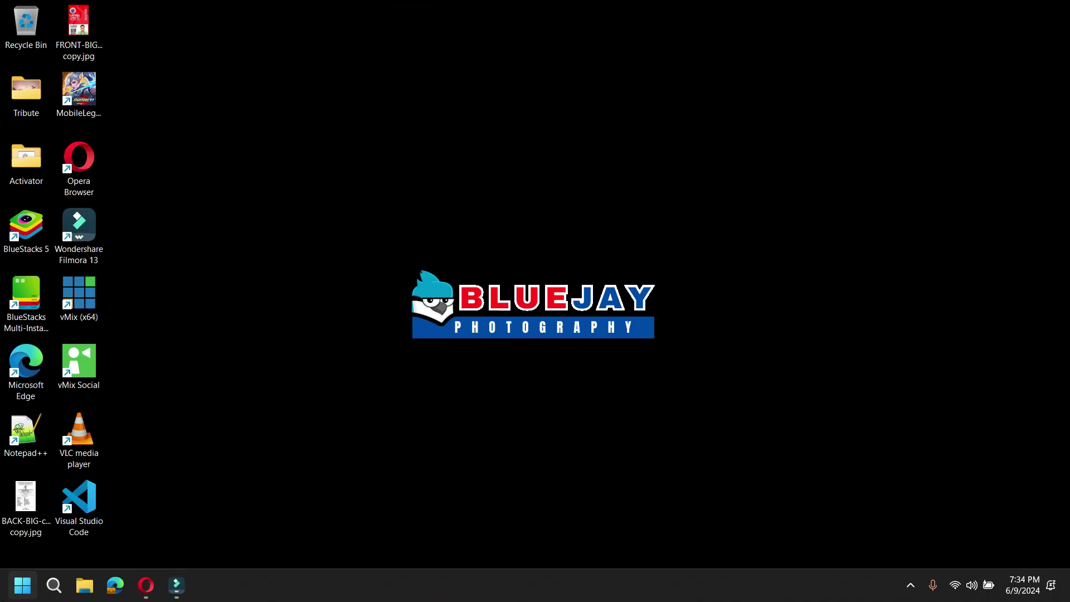
Launch Excel from Start and create a blank workbook, keeping the default theme
click(22, 585)
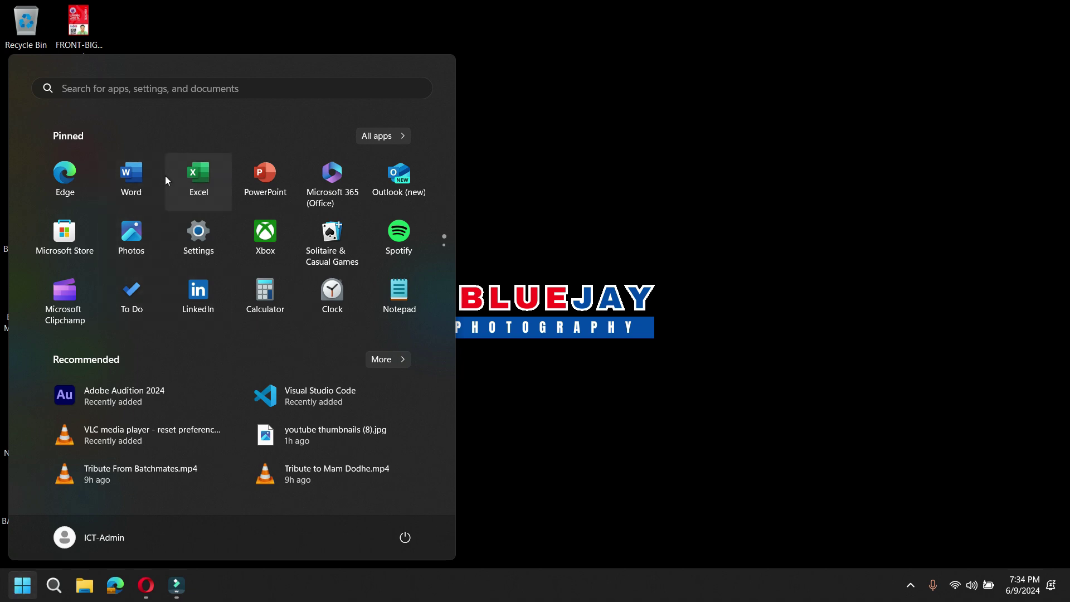
click(198, 175)
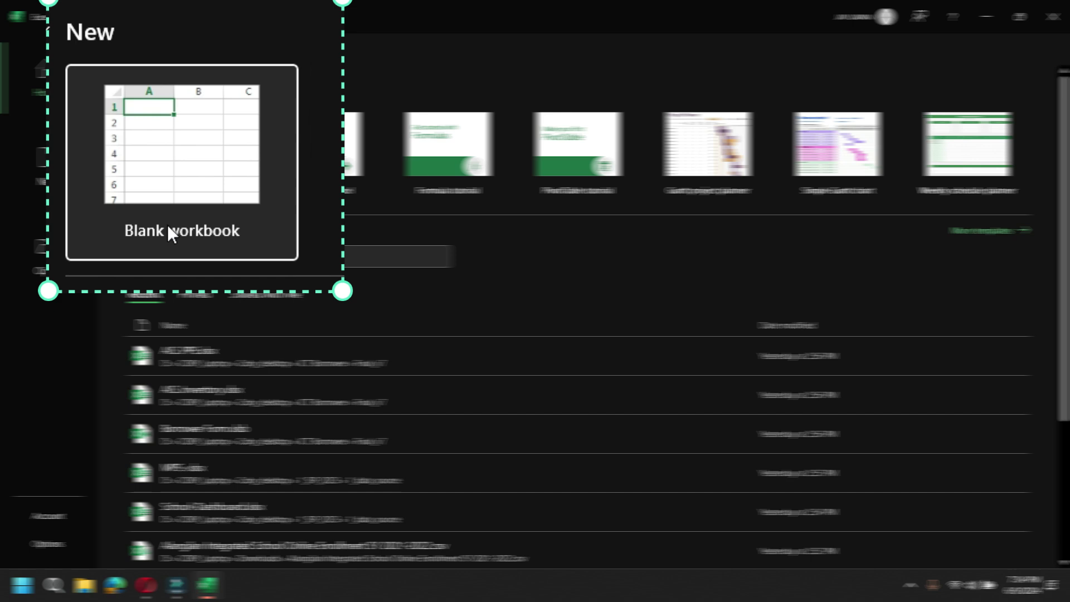
click(212, 209)
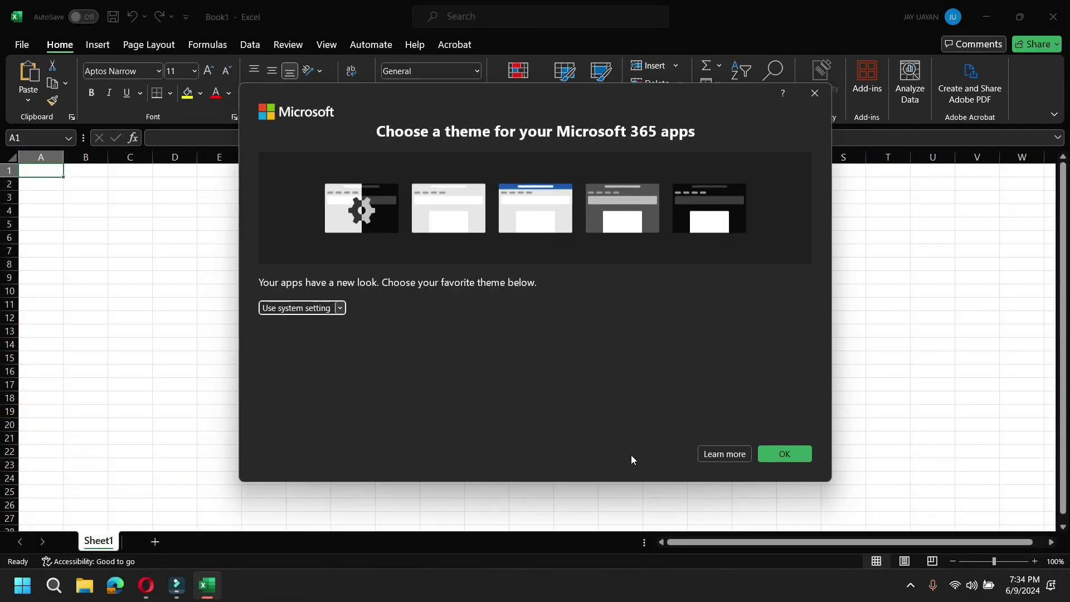
click(783, 454)
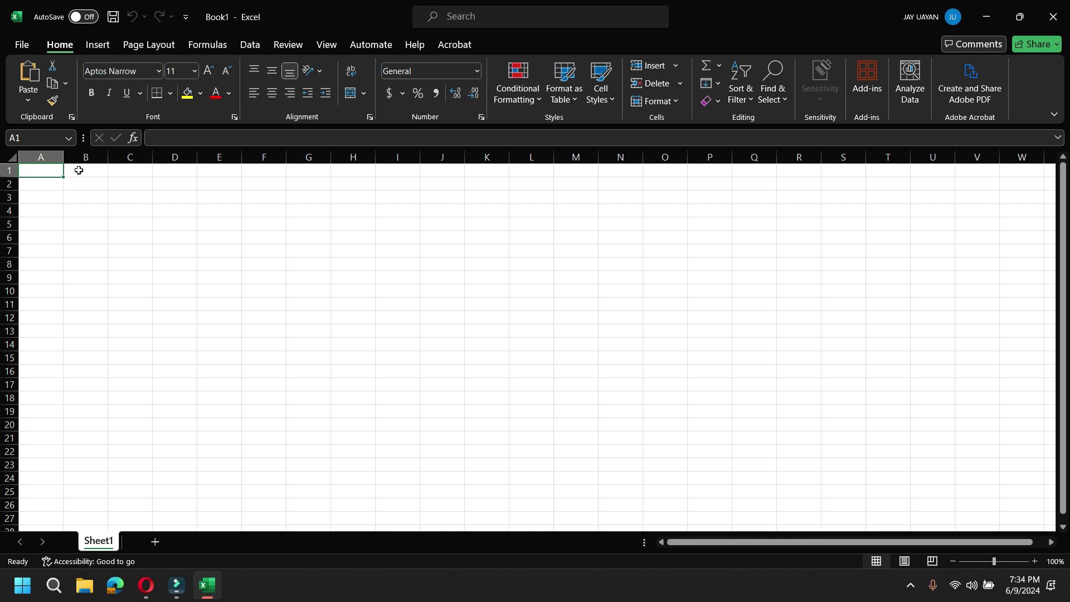
Enter the draft header 'last, first, Middle' in cell A1
click(41, 171)
click(88, 176)
click(132, 179)
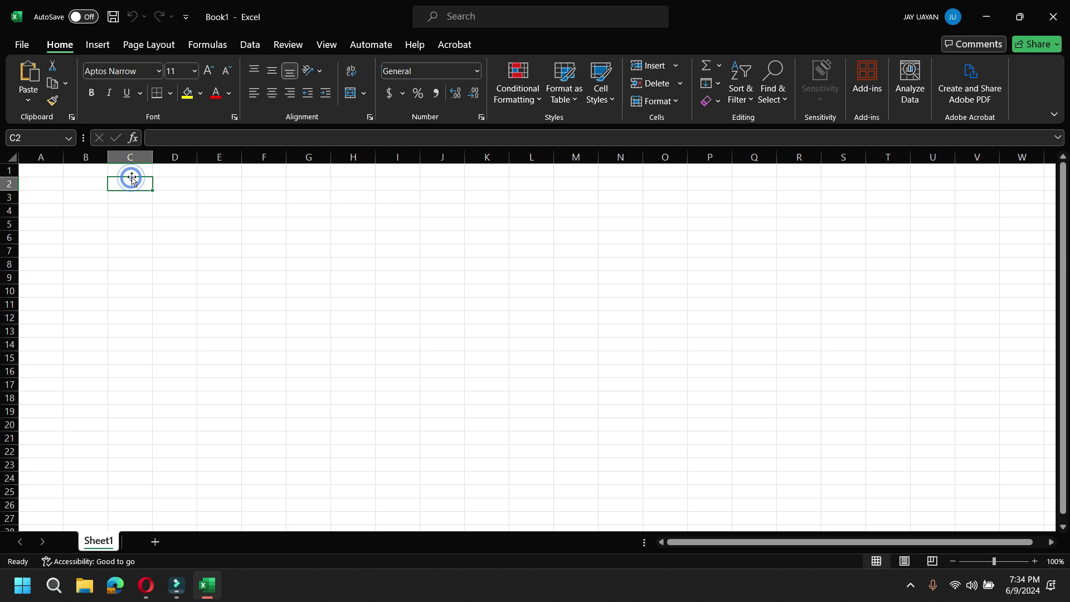
click(133, 170)
click(37, 173)
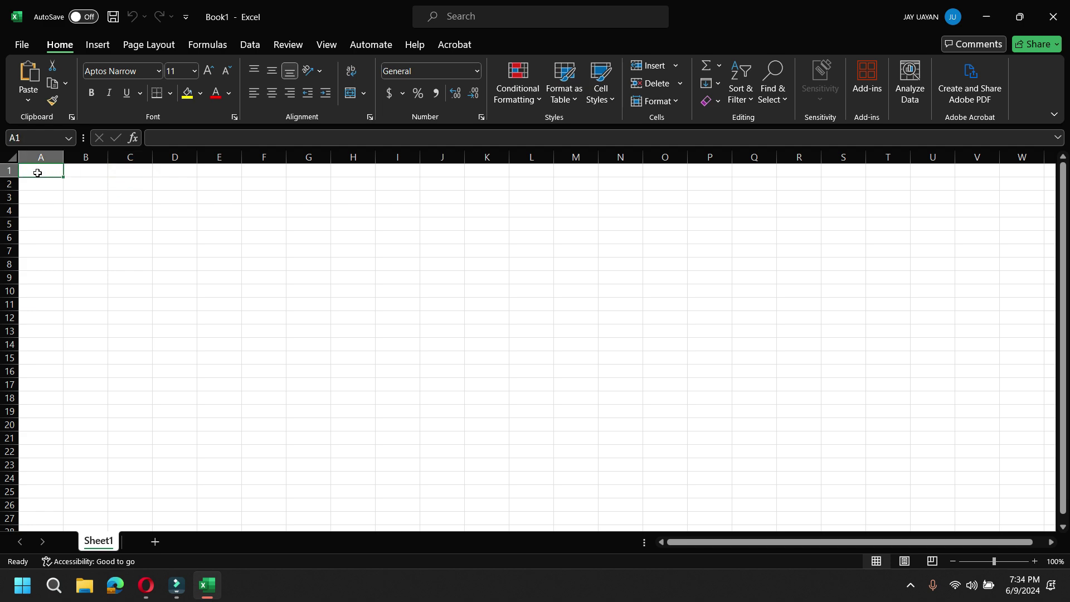
text(last)
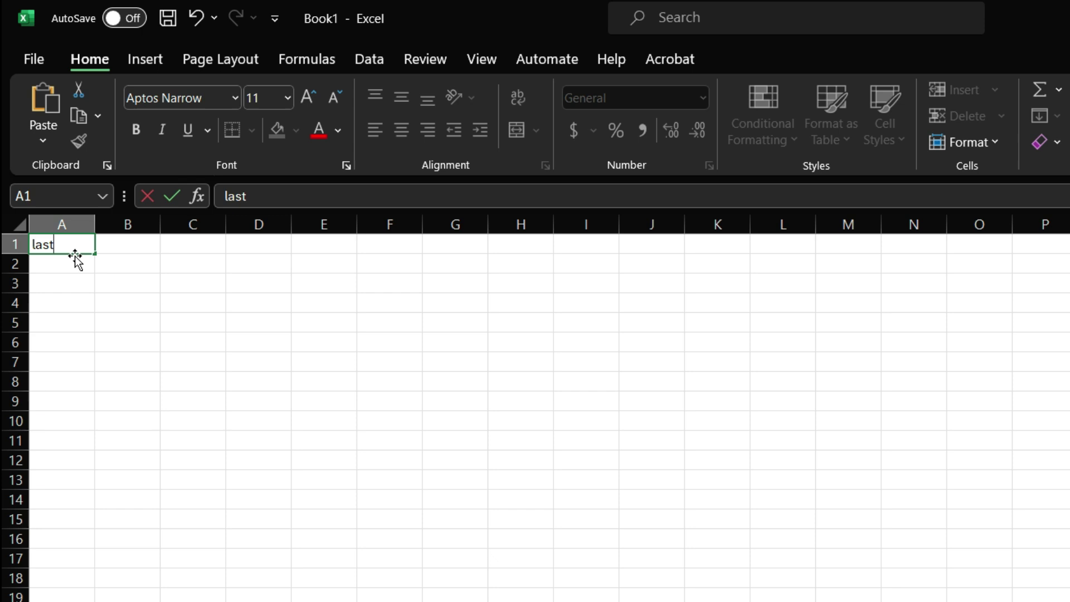
text(, first)
text(, Middle)
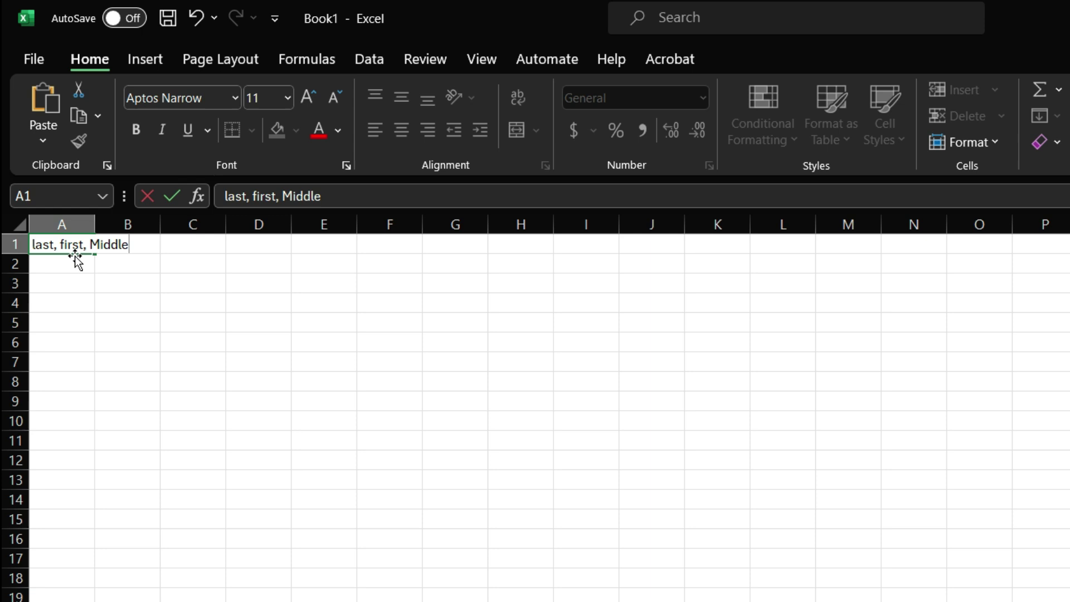
key(ctrl+Return)
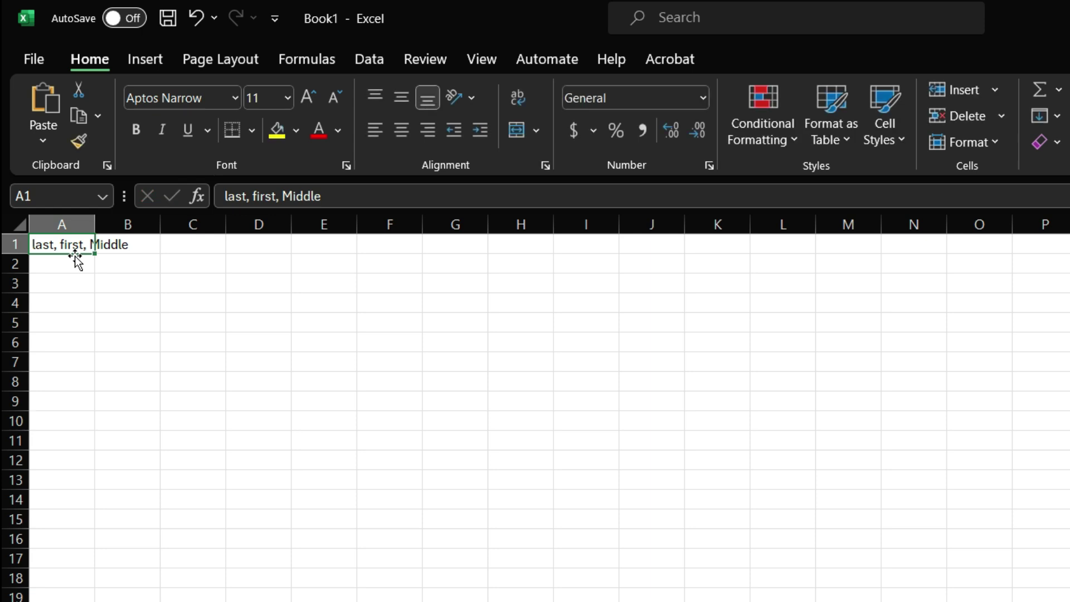
Edit the A1 header to read 'Last Name, First Name, Middle Name'
click(244, 197)
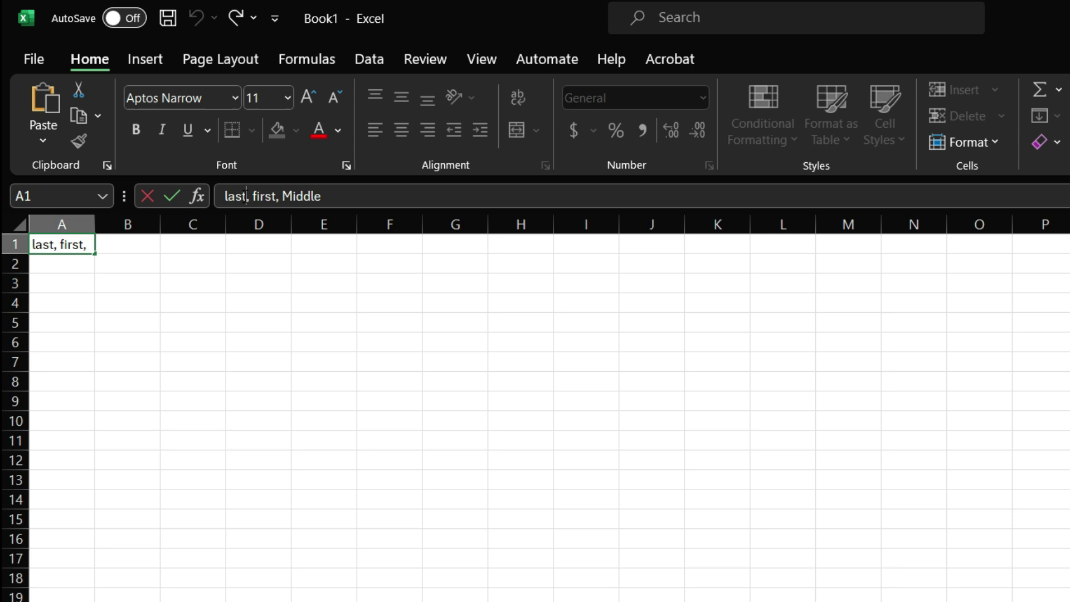
text(Name)
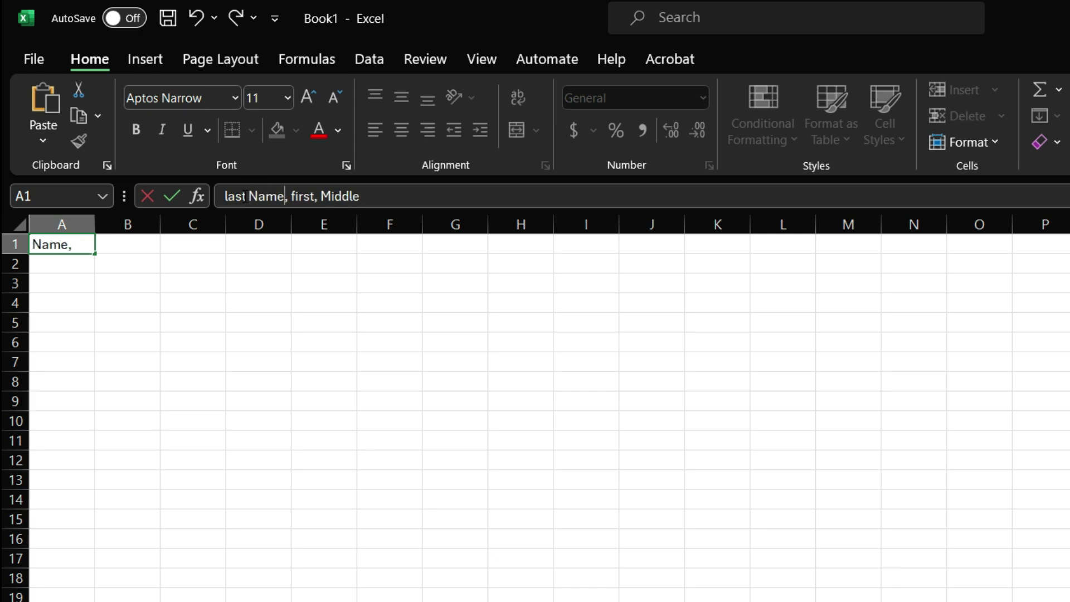
click(245, 196)
text(L)
key(Right)
key(Right)
key(Right)
key(Right)
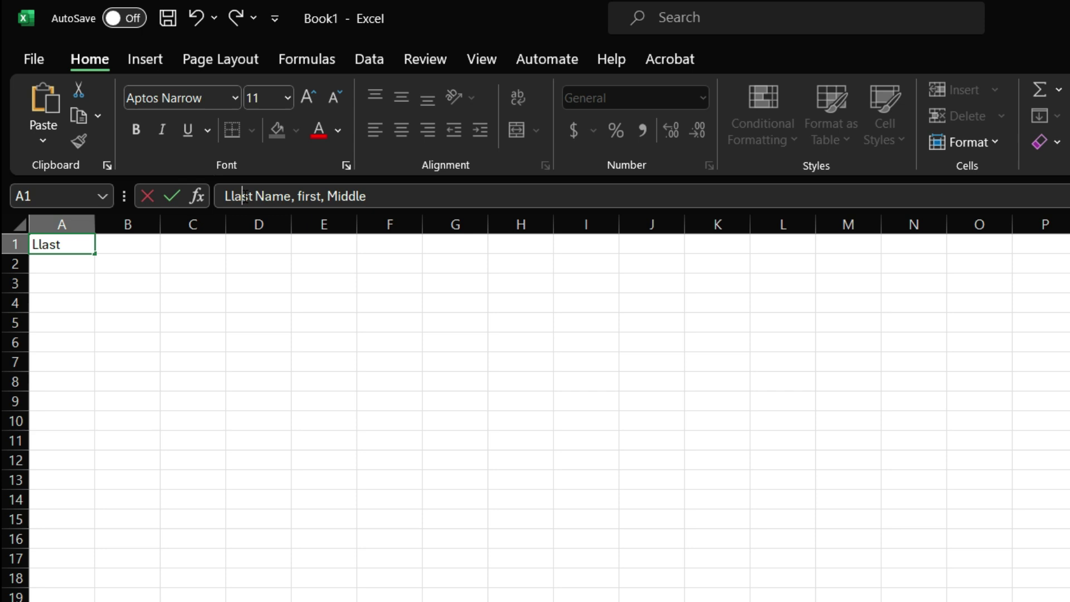
key(BackSpace)
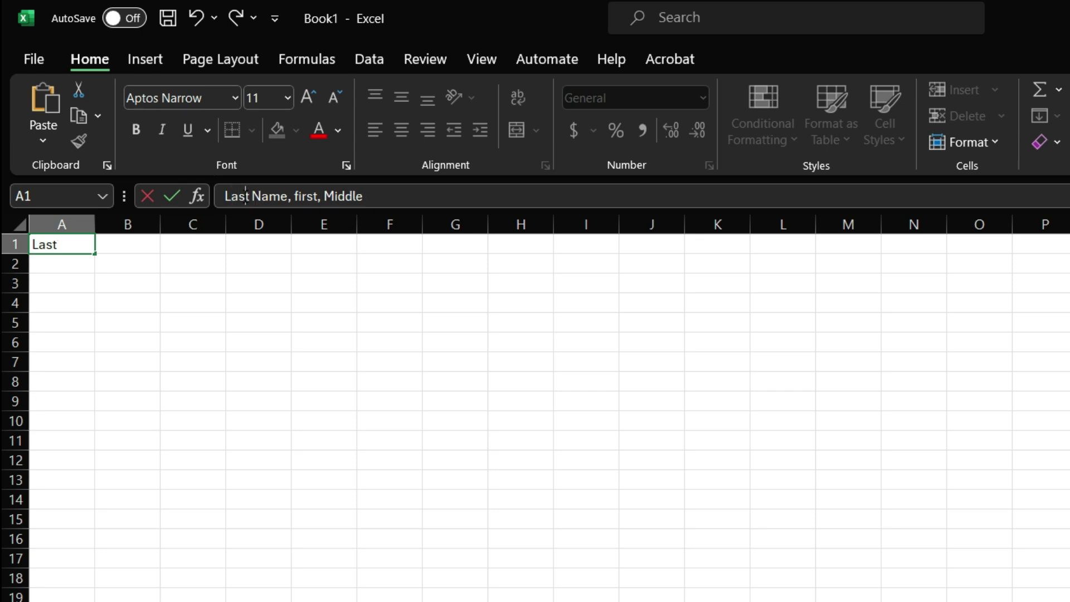
key(Right)
key(Right)
key(Right)
key(Right)
key(Right)
key(Right)
key(Right)
key(Right)
key(BackSpace)
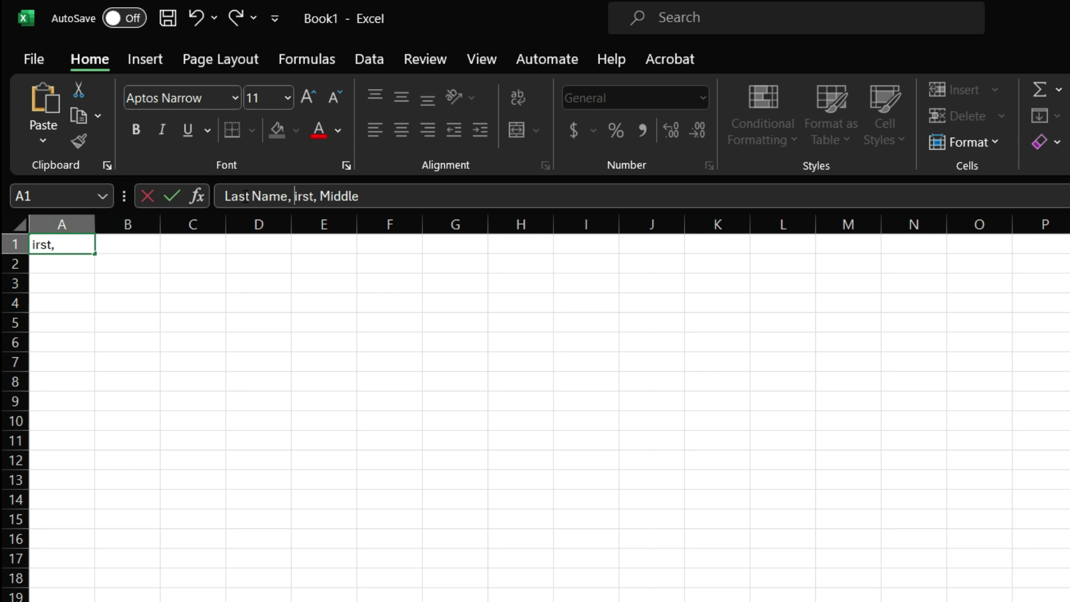
text(F)
key(Right)
text(Name,)
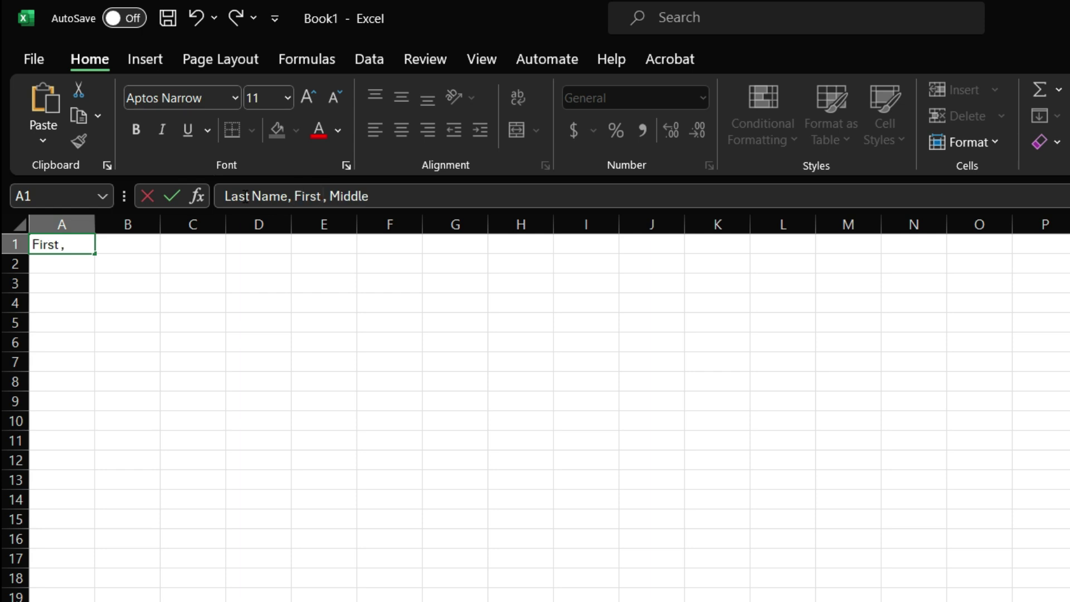
text( First)
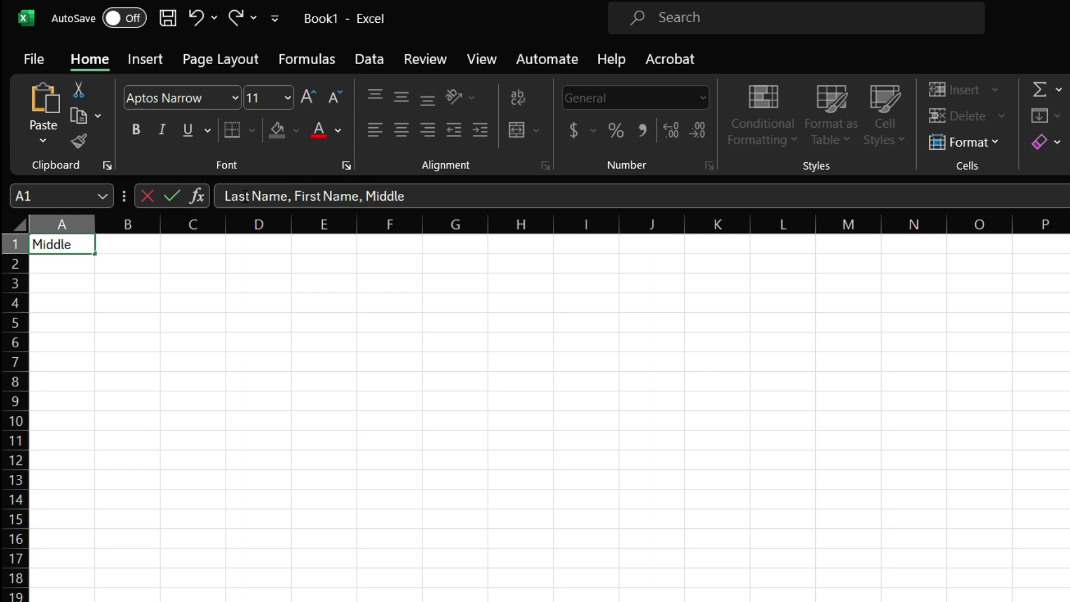
text( Name)
key(Return)
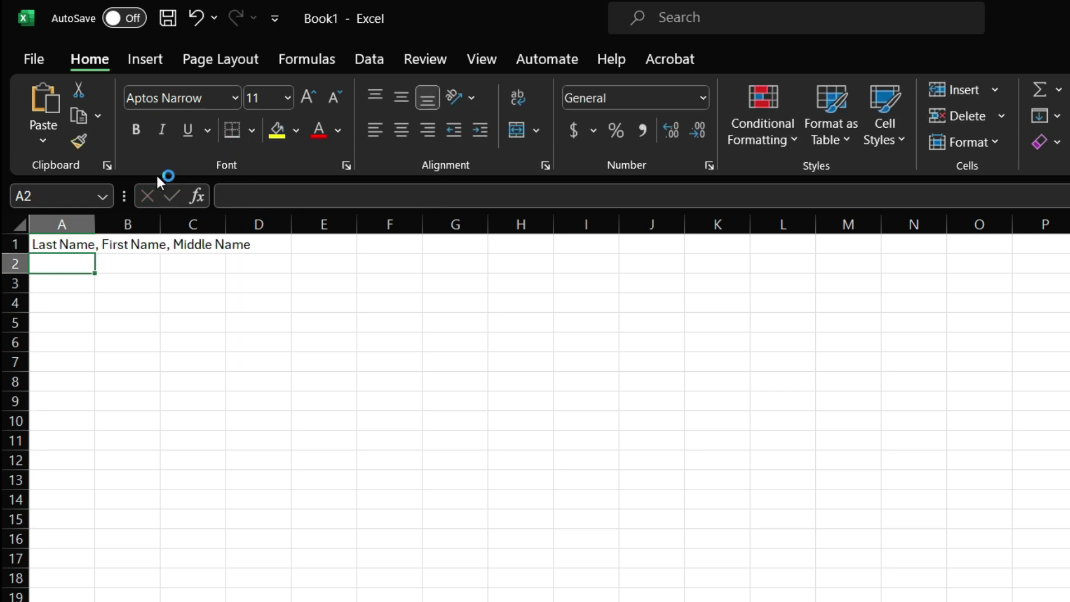
AutoFit column A to the header text, then select columns B, C and D, and cell A1
double_click(96, 216)
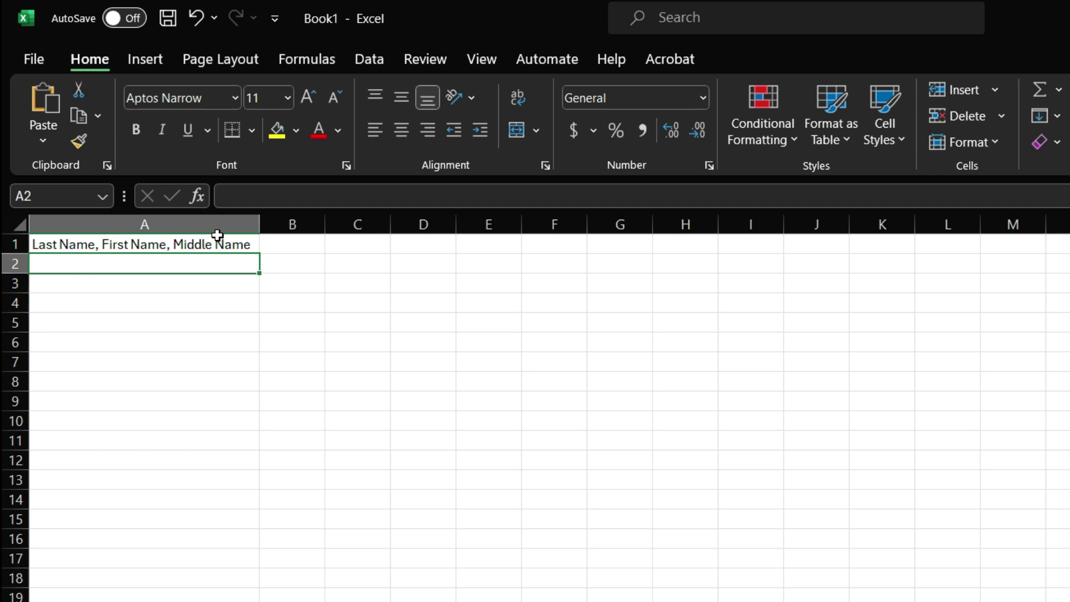
click(292, 224)
click(358, 224)
click(418, 225)
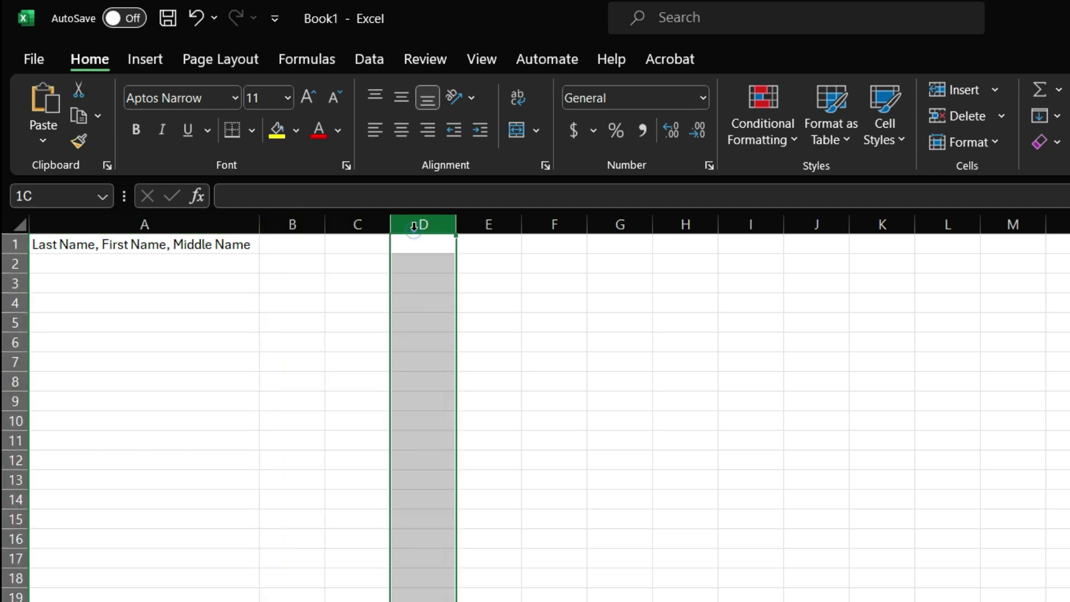
click(292, 226)
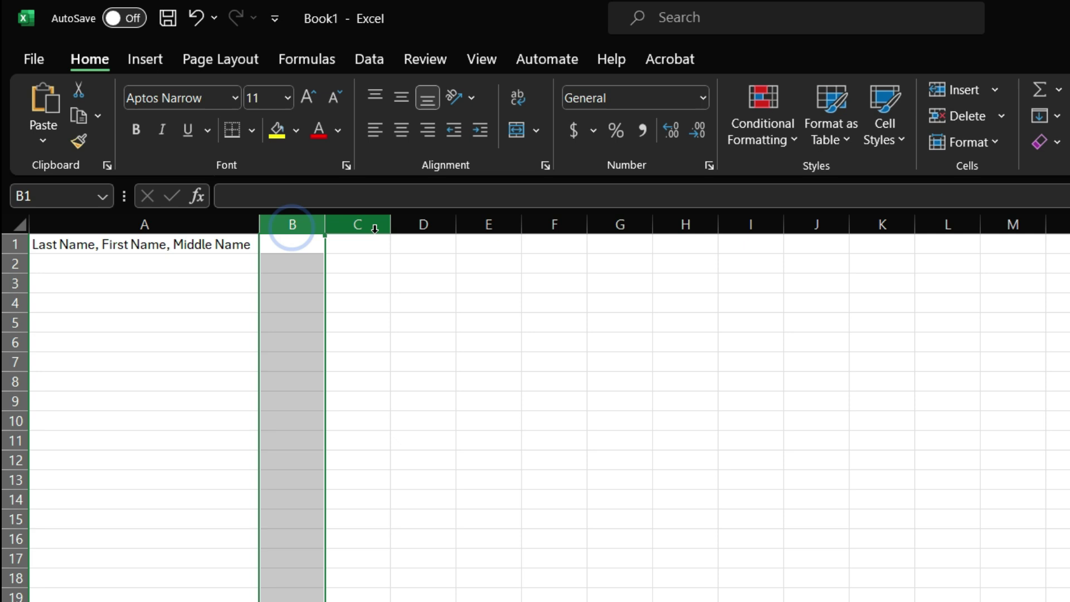
click(369, 226)
click(419, 223)
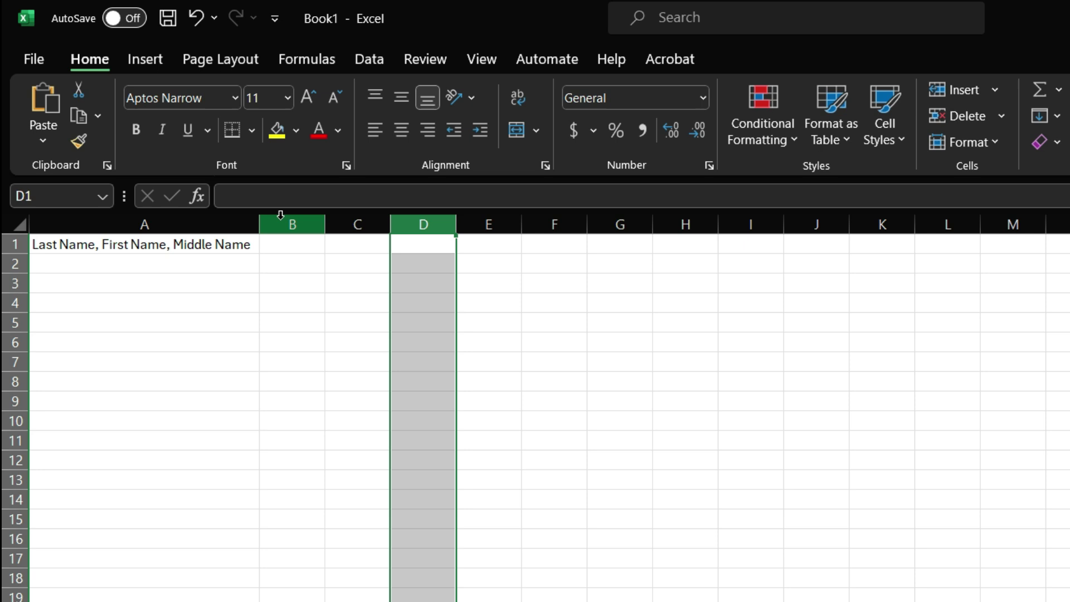
click(301, 224)
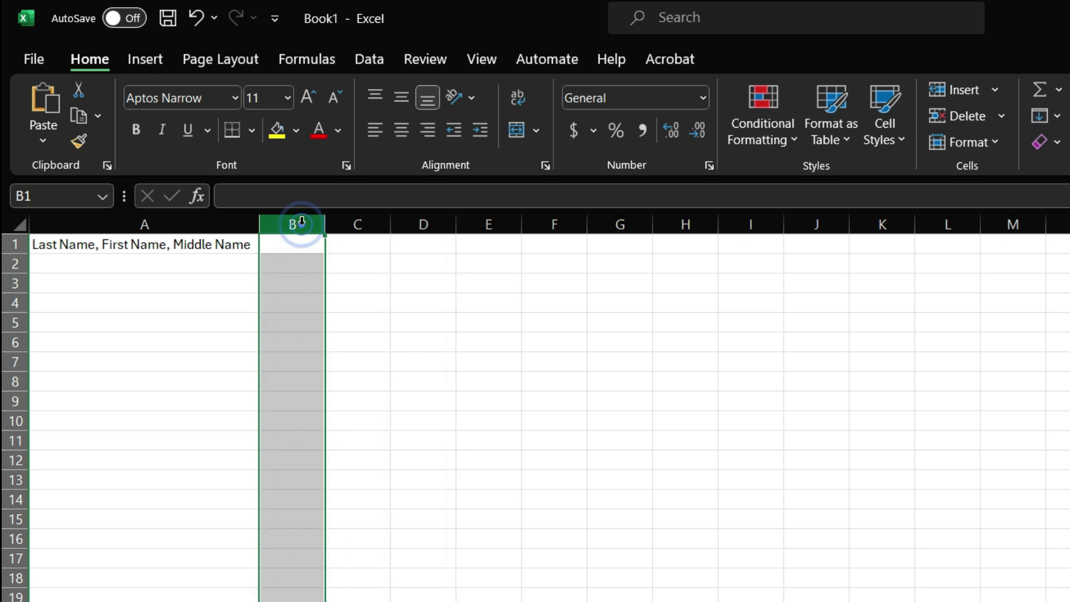
click(360, 224)
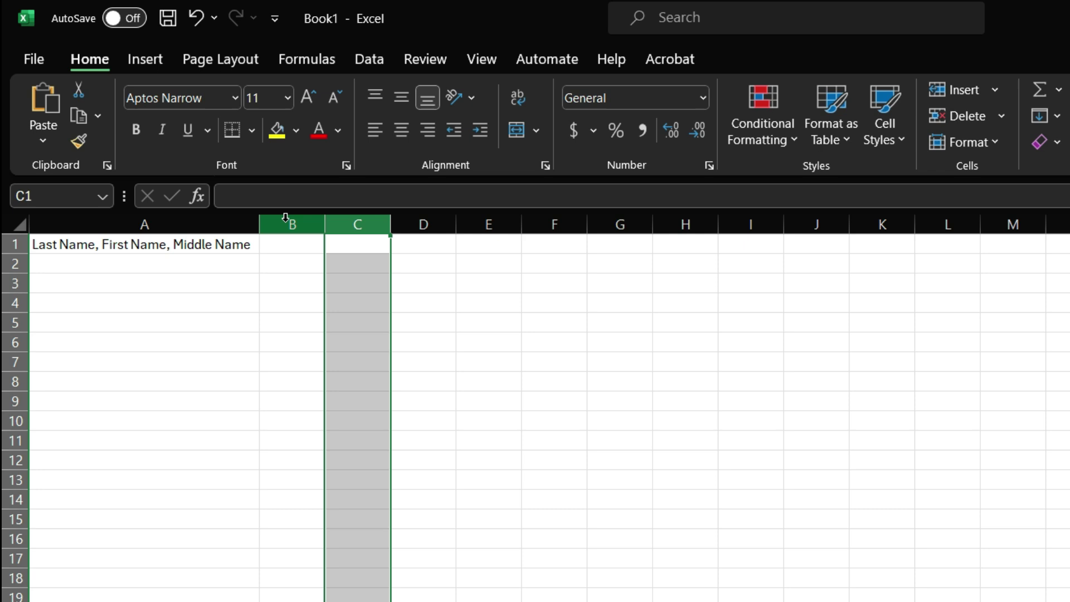
click(196, 244)
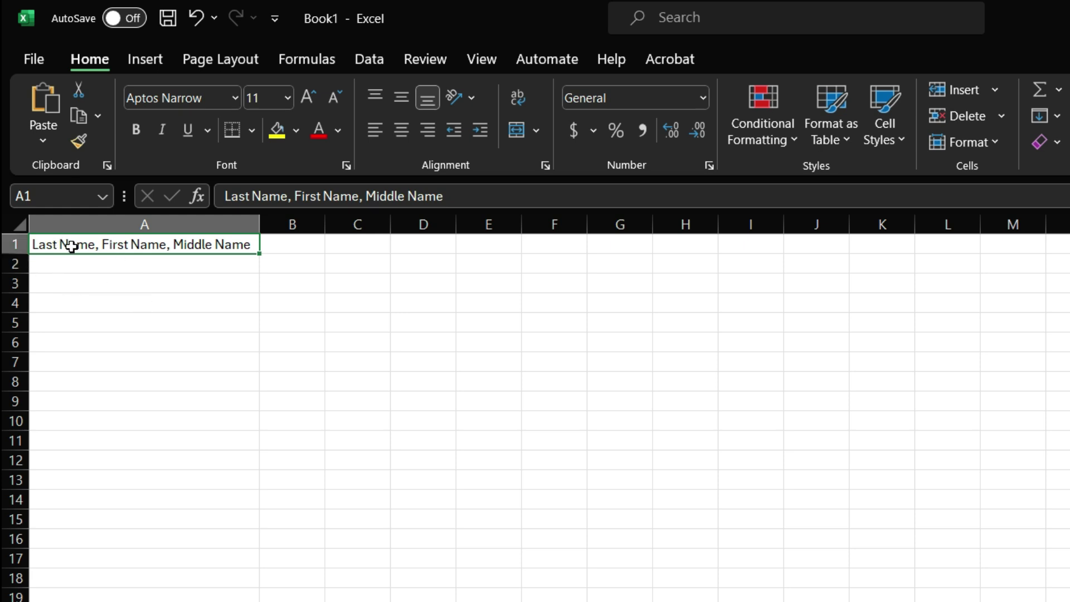
Enter three full names in A2:A4, each as last, first, middle, fixing spelling typos
click(69, 259)
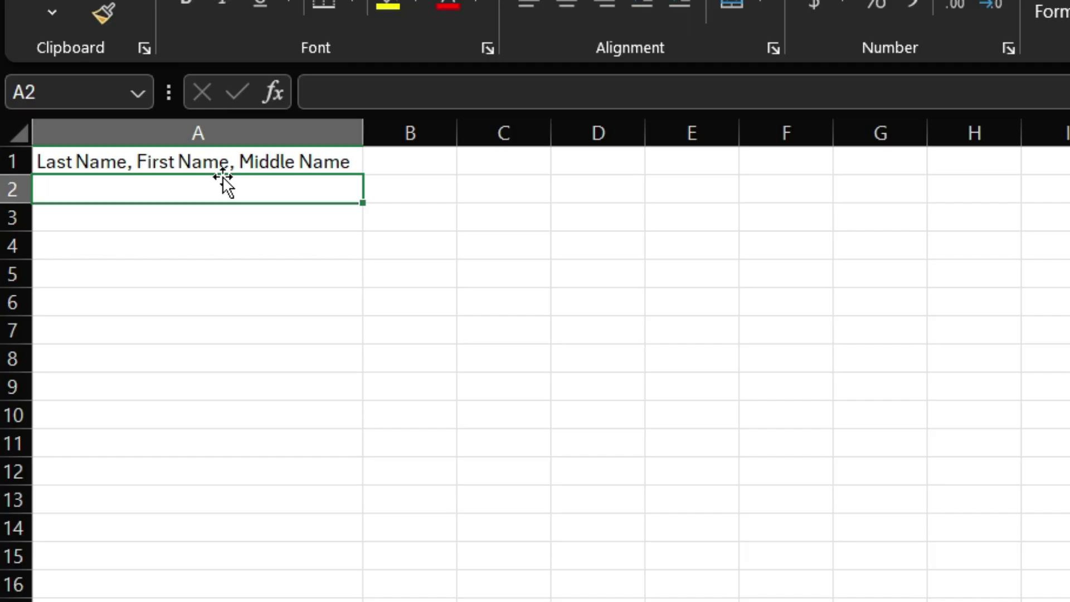
text(Dela)
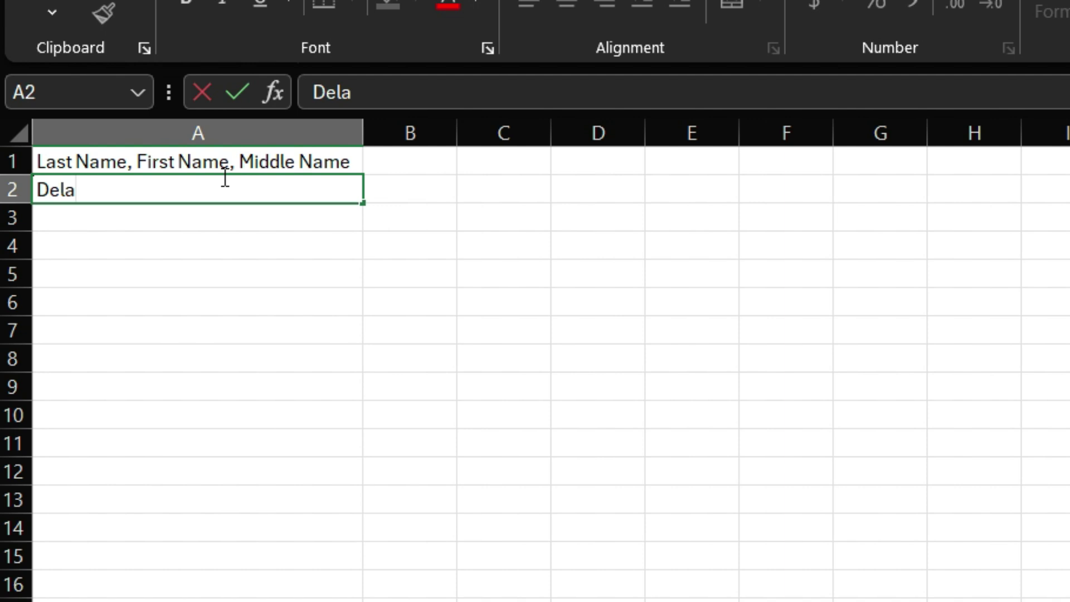
text( Cru)
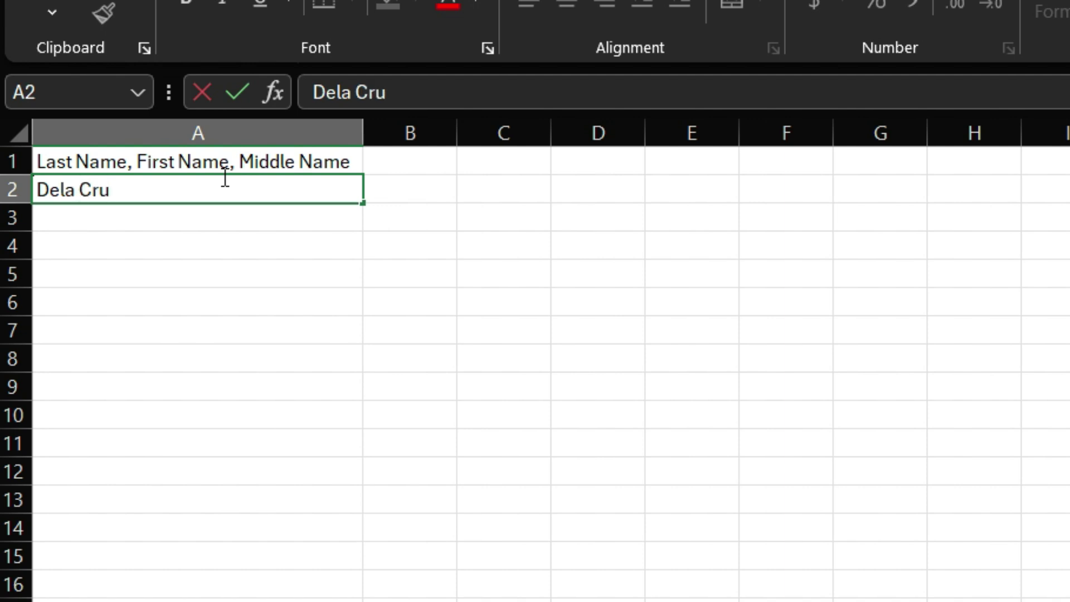
text(z, Juan, )
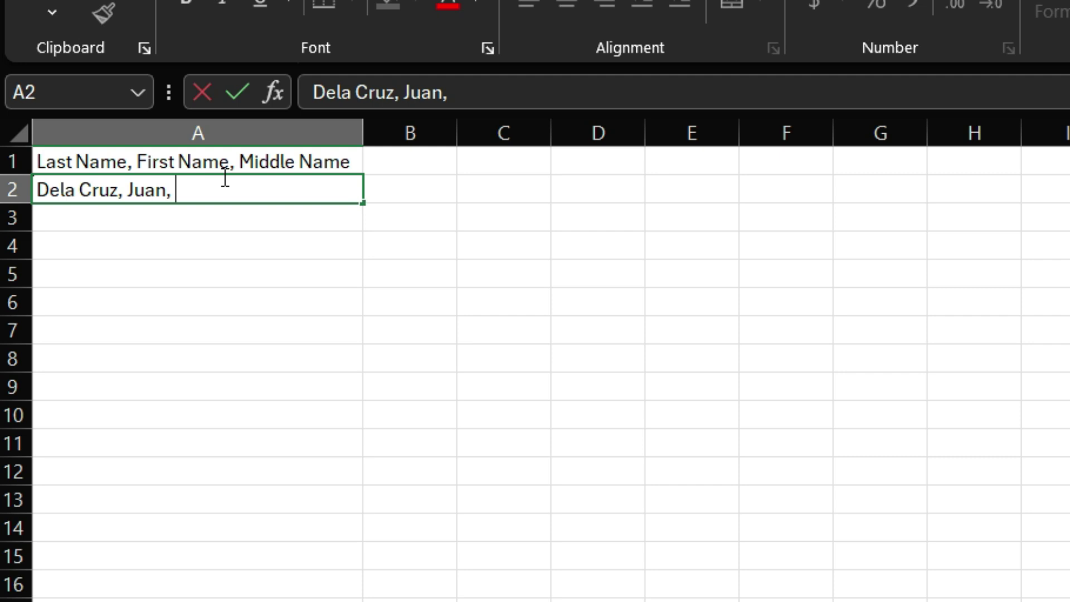
text(Maa)
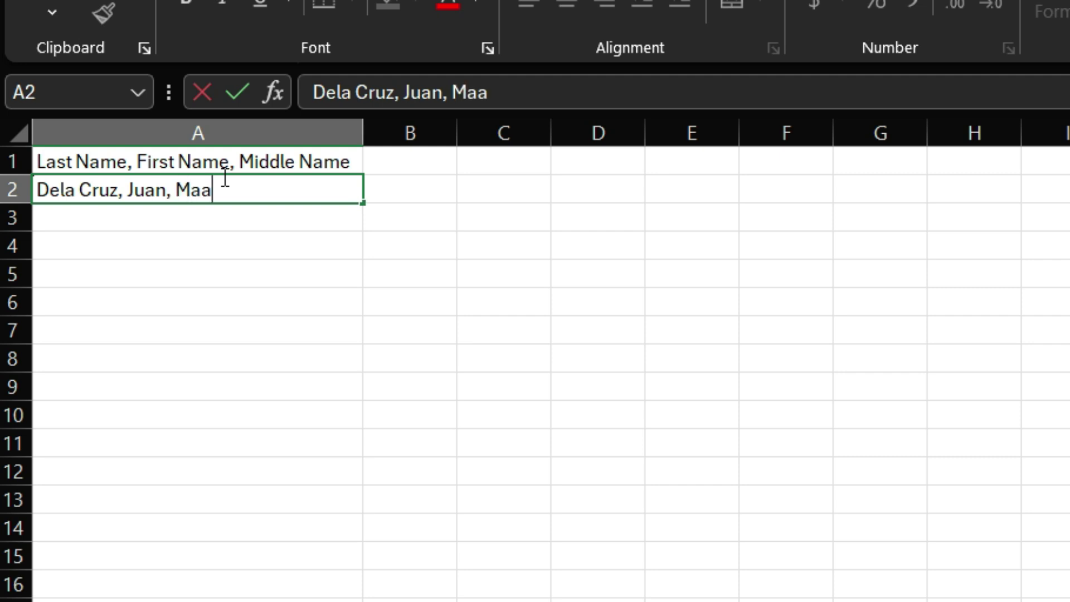
key(BackSpace)
text(rtis)
key(Return)
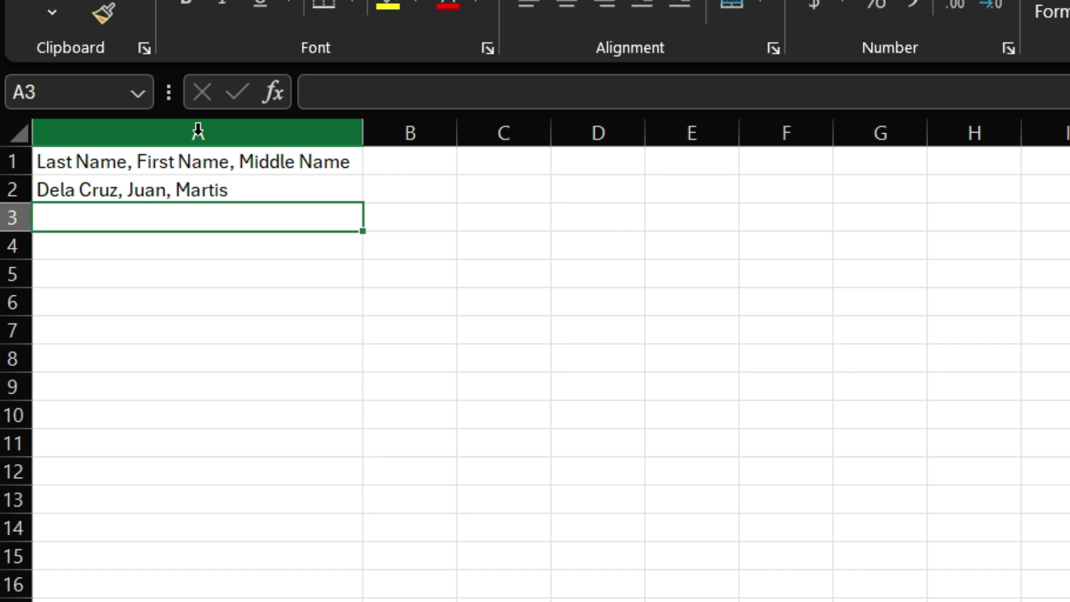
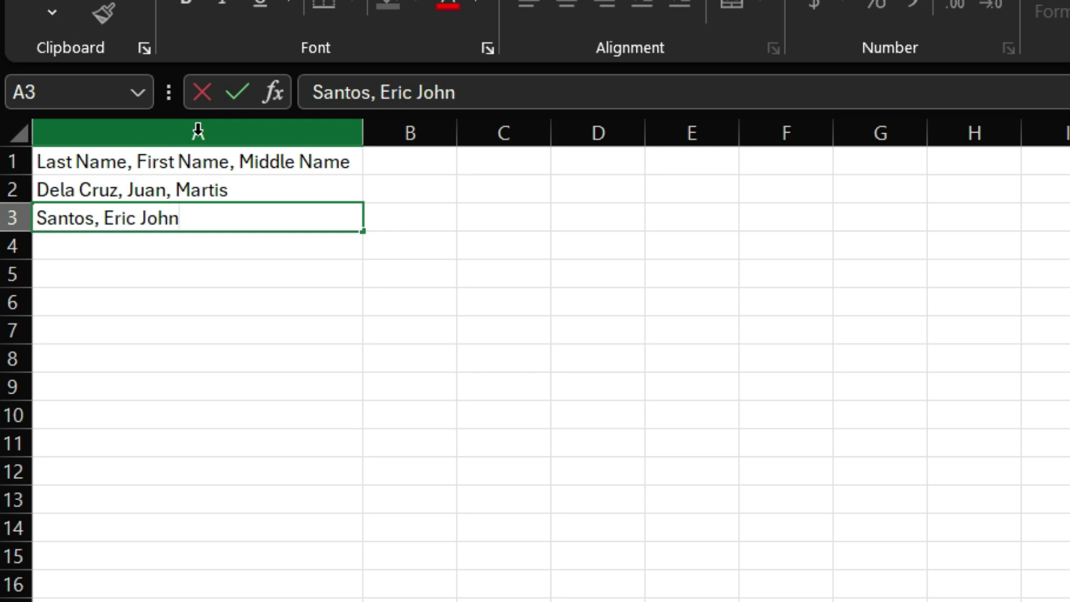
text(, Samanata)
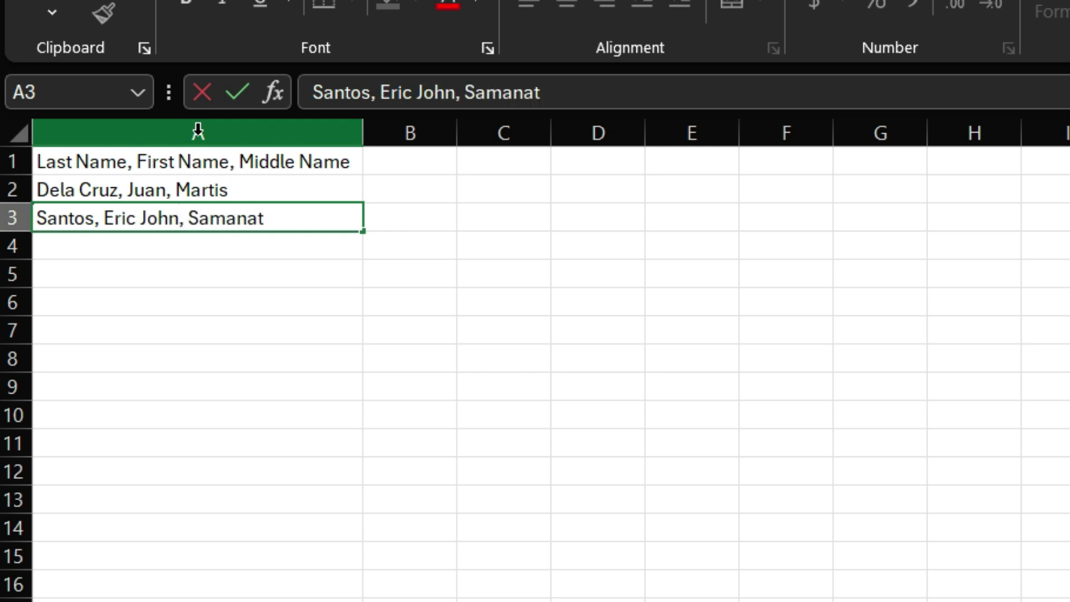
key(BackSpace)
key(BackSpace)
key(BackSpace)
text(ta)
key(Return)
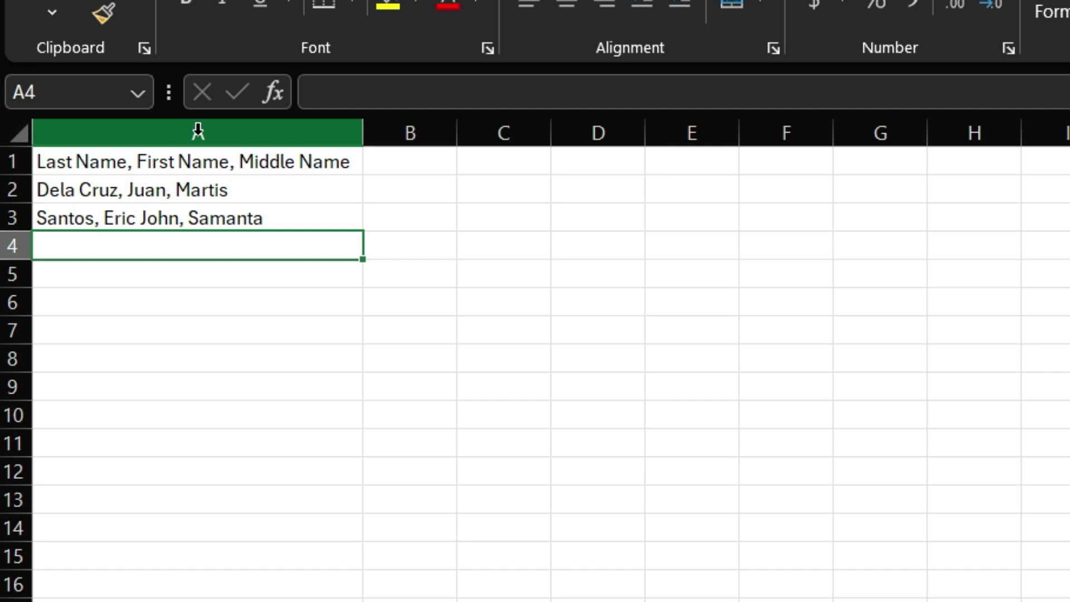
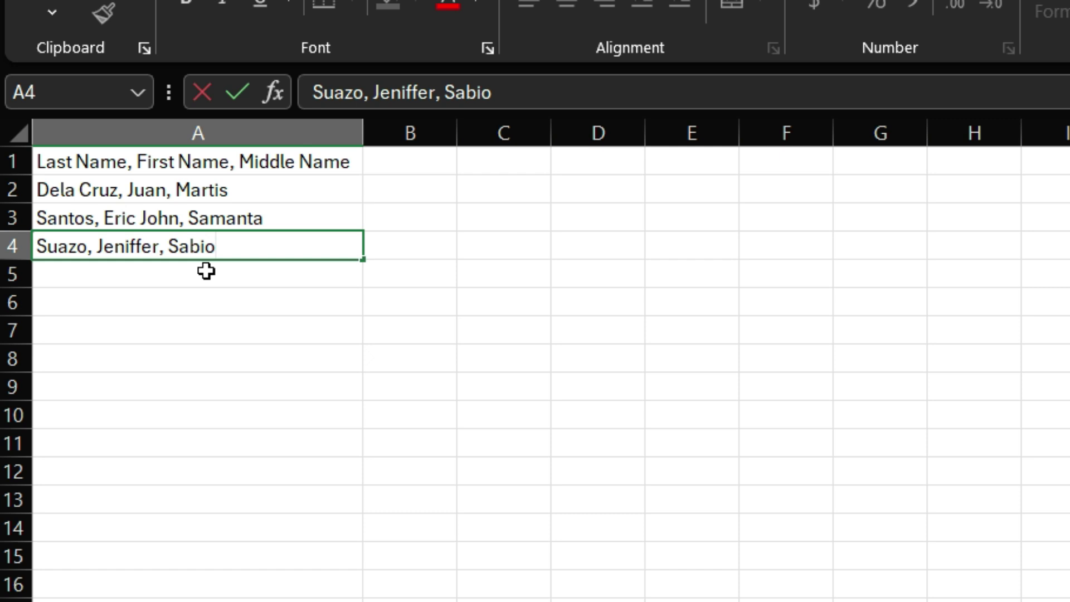
key(Return)
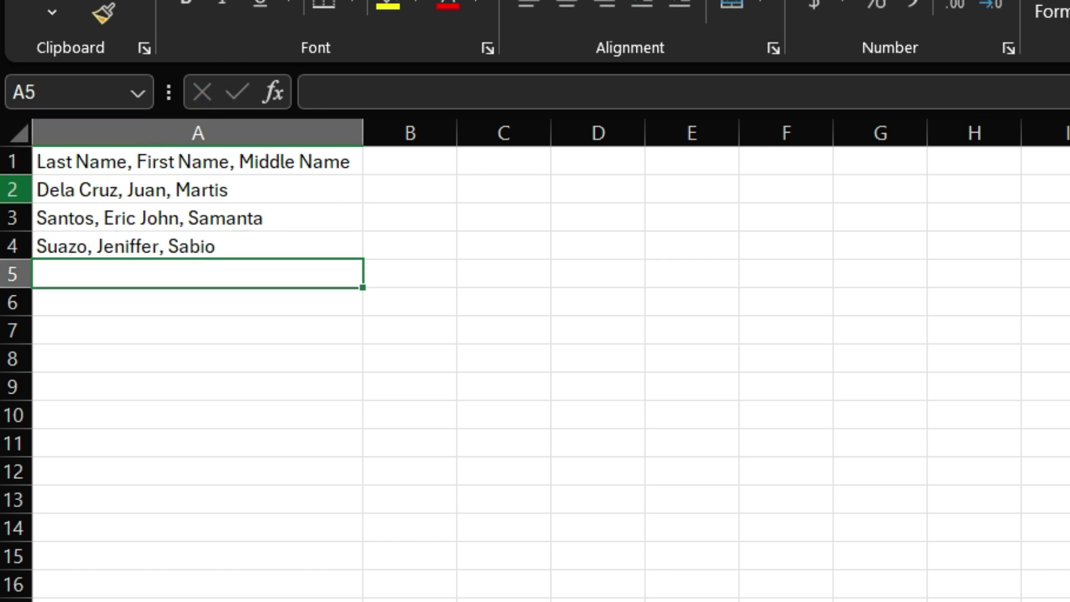
Select the three name entries in A2:A4
click(12, 189)
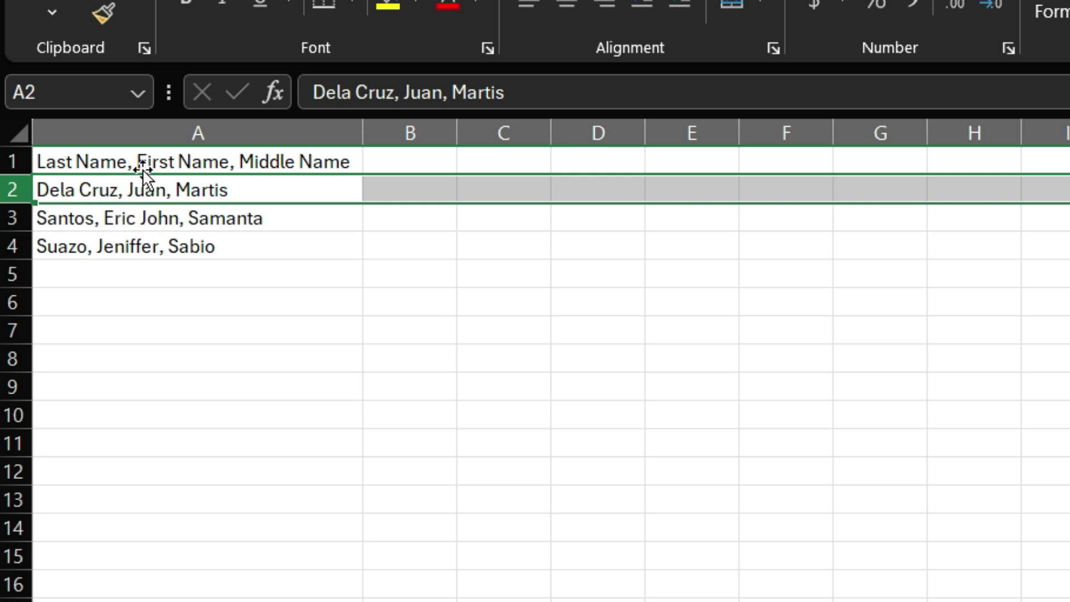
click(165, 162)
click(165, 162)
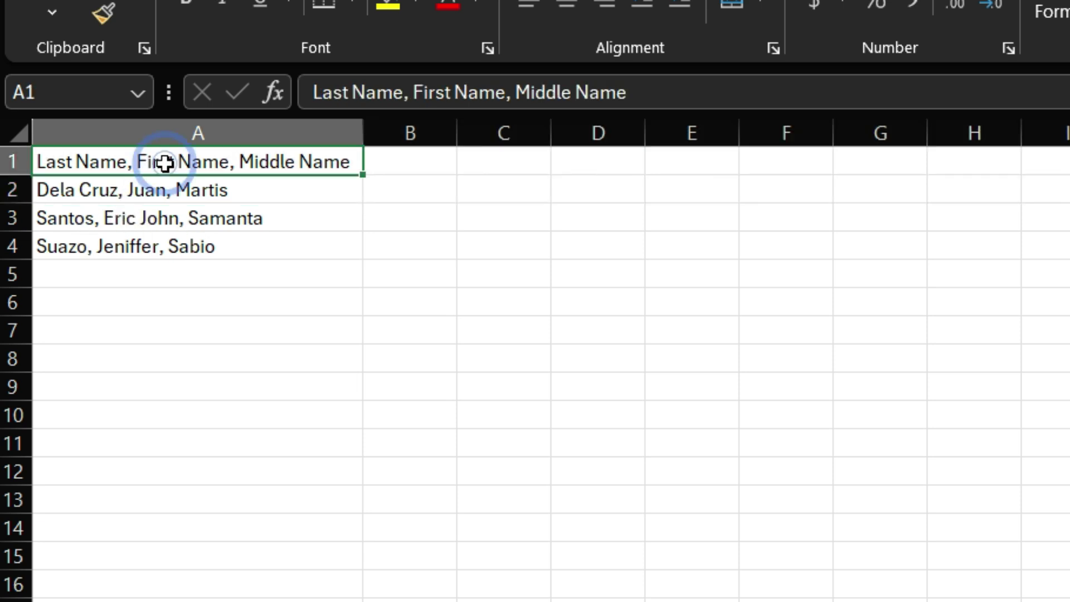
click(201, 130)
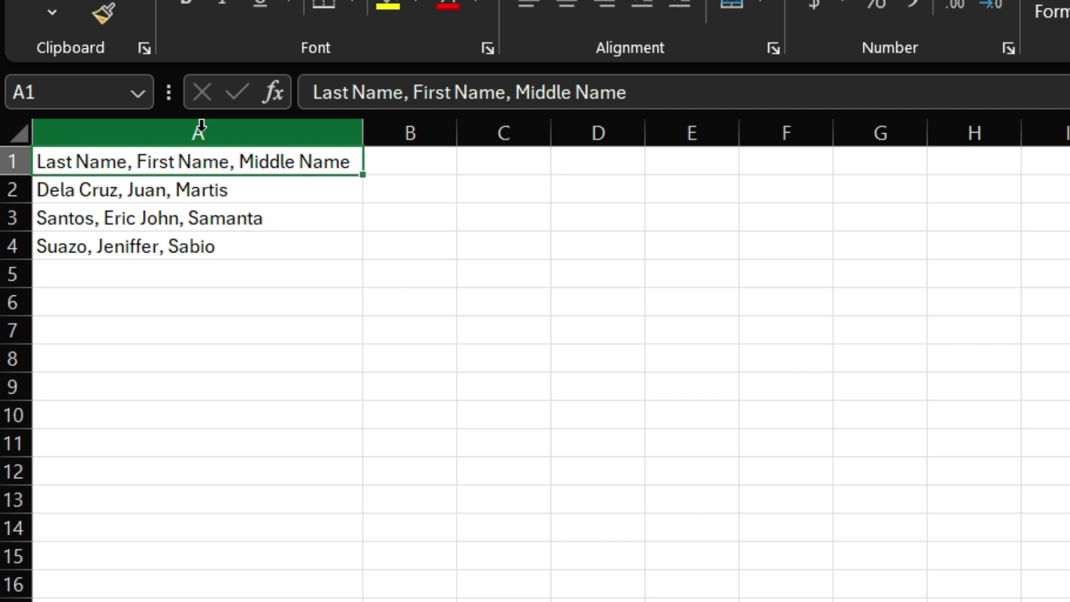
click(144, 174)
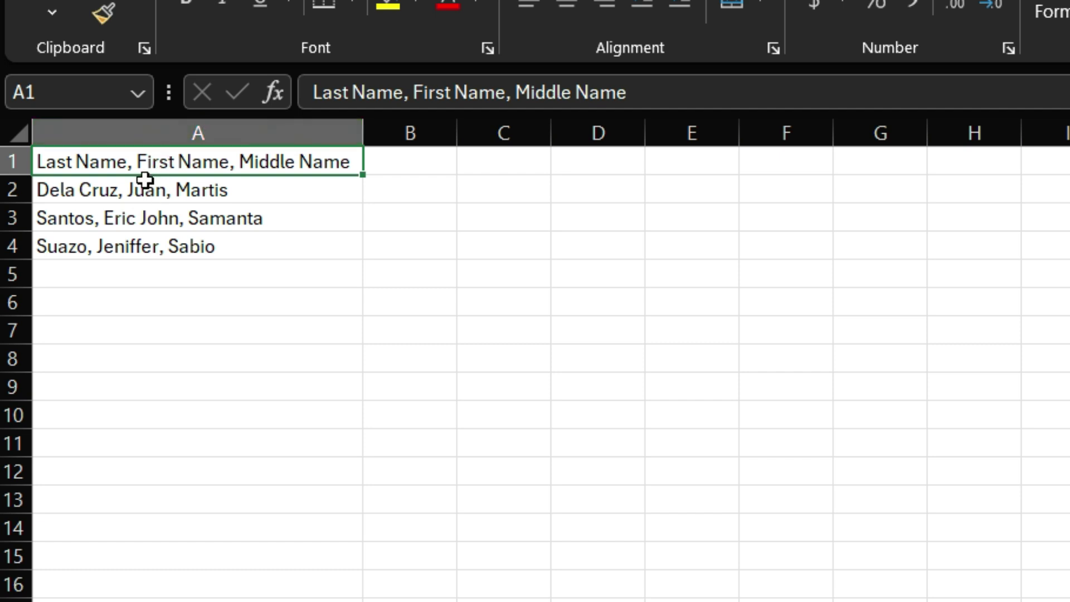
drag(144, 181, 140, 234)
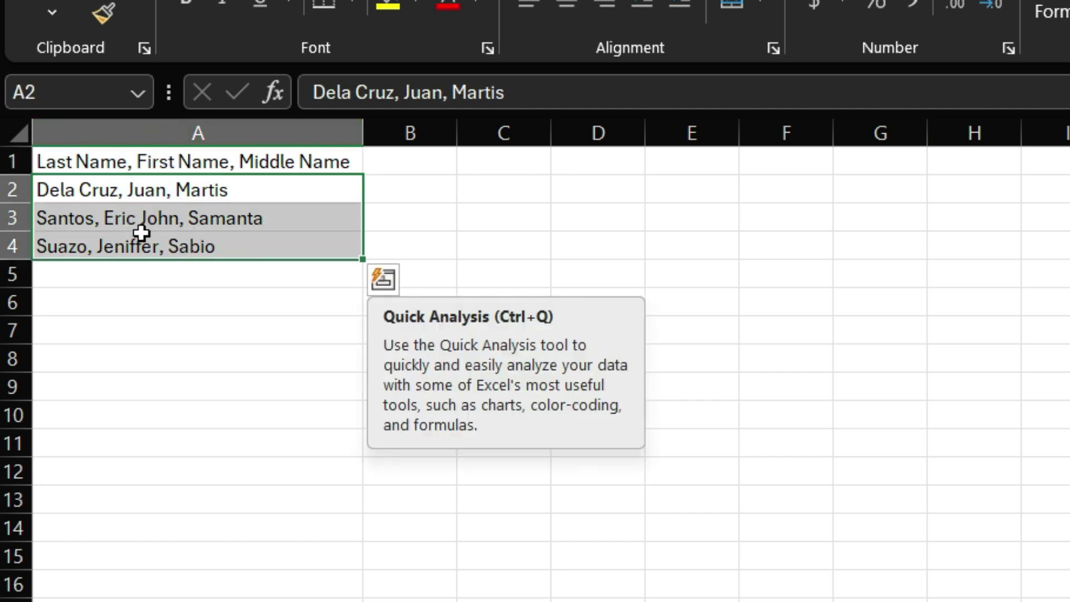
Manually type row 2's last, first and middle names into B2, C2 and D2
click(386, 178)
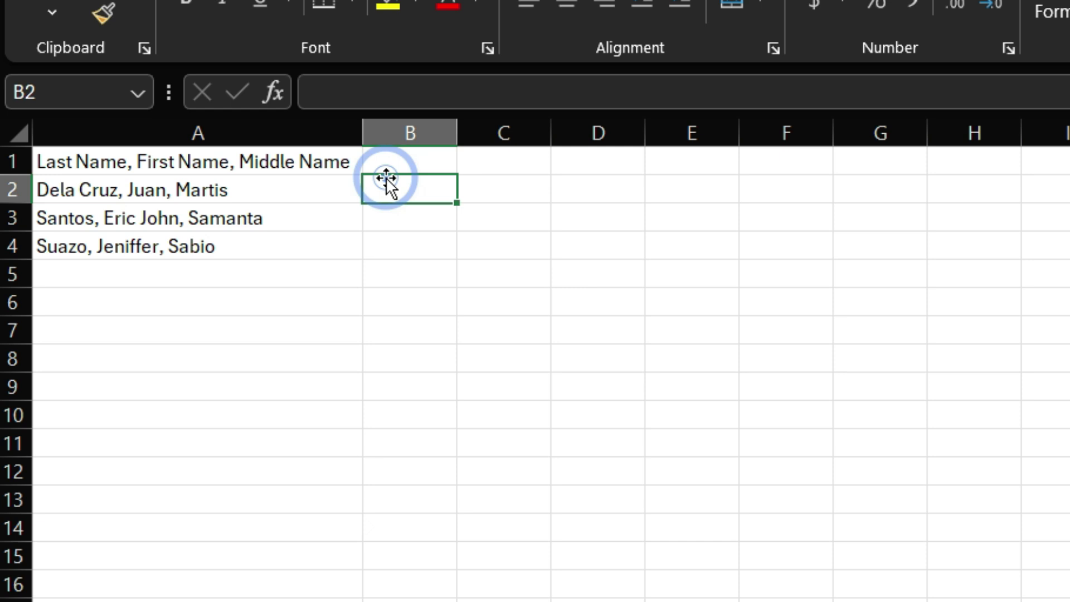
text(D)
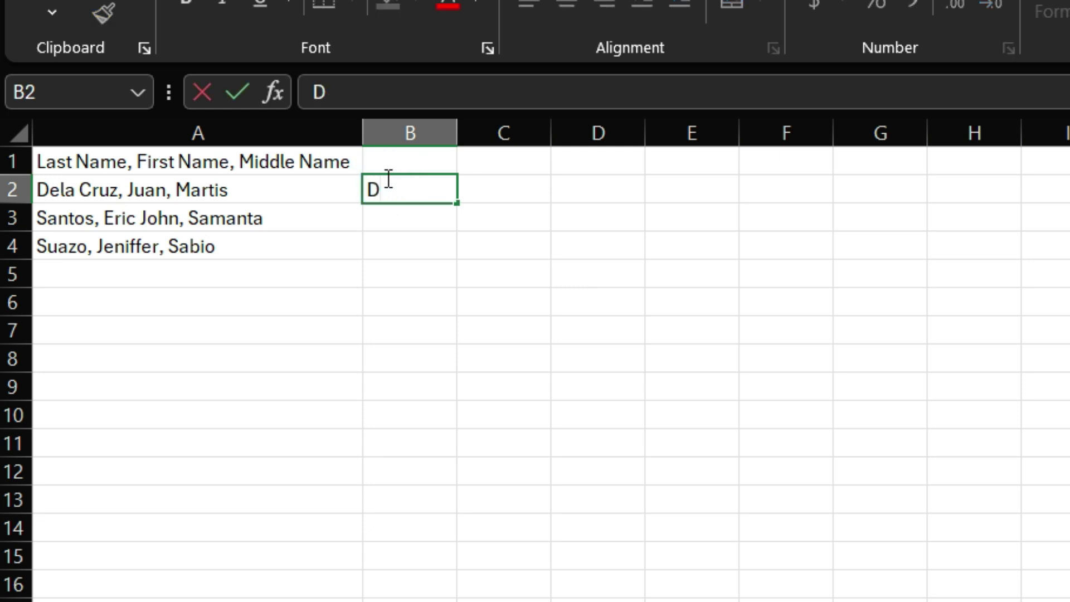
text(ela Cruz)
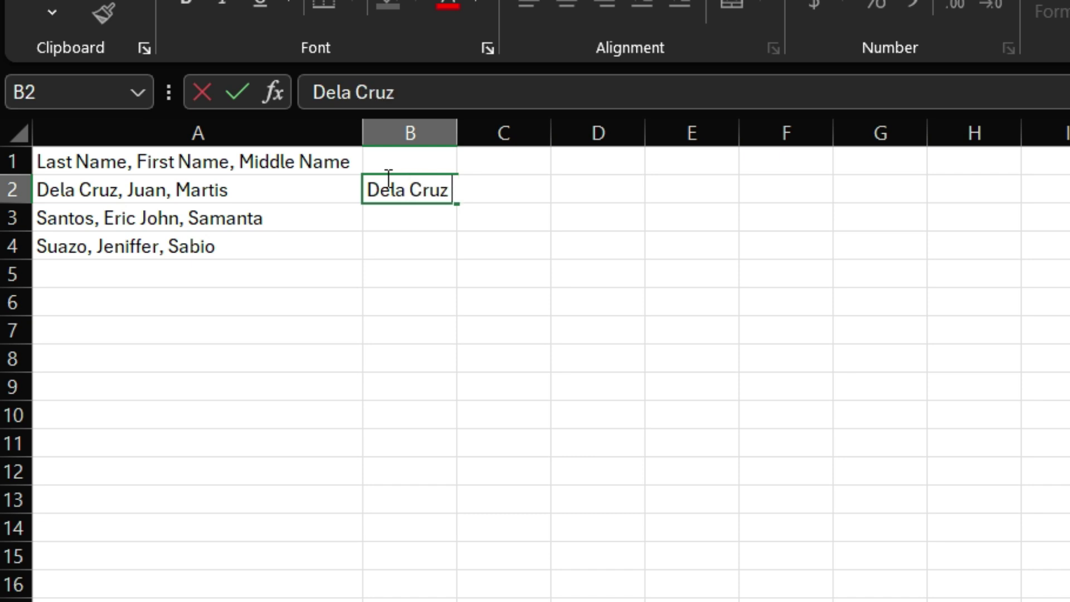
key(Return)
key(Right)
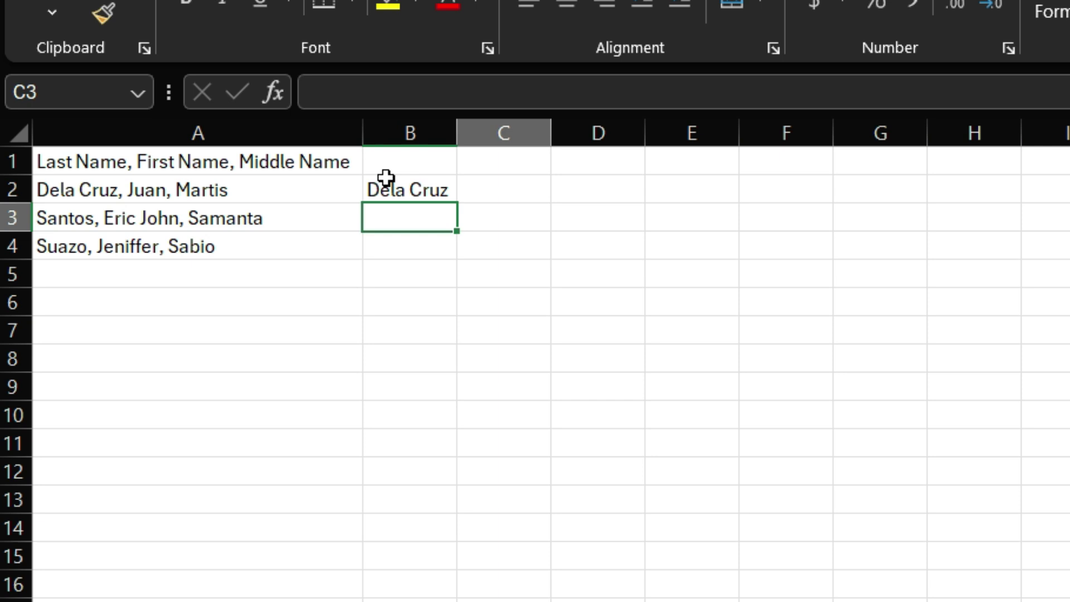
key(Up)
text(Juan)
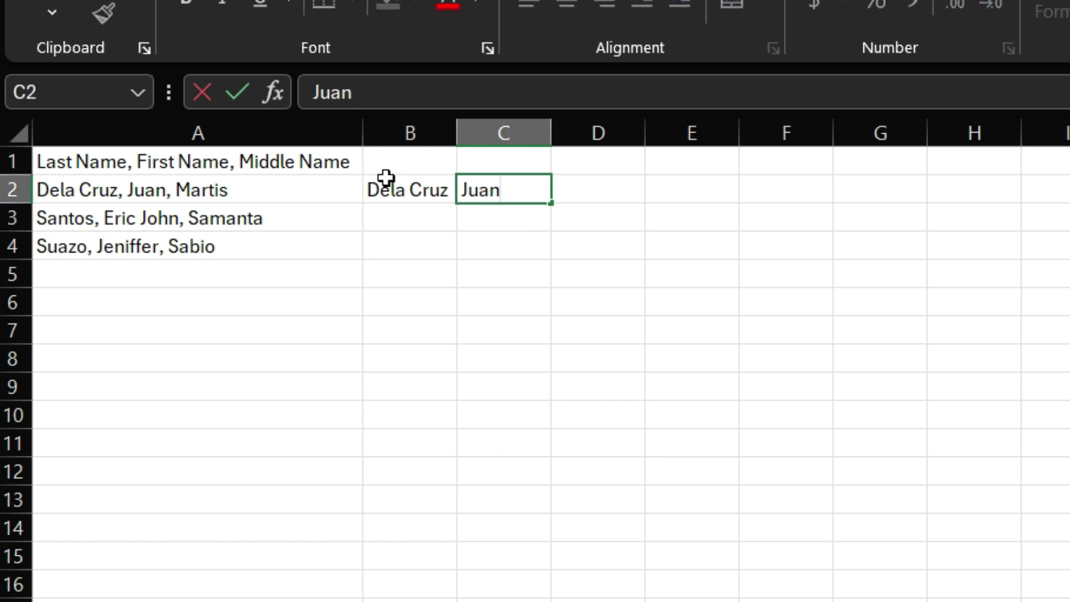
key(Tab)
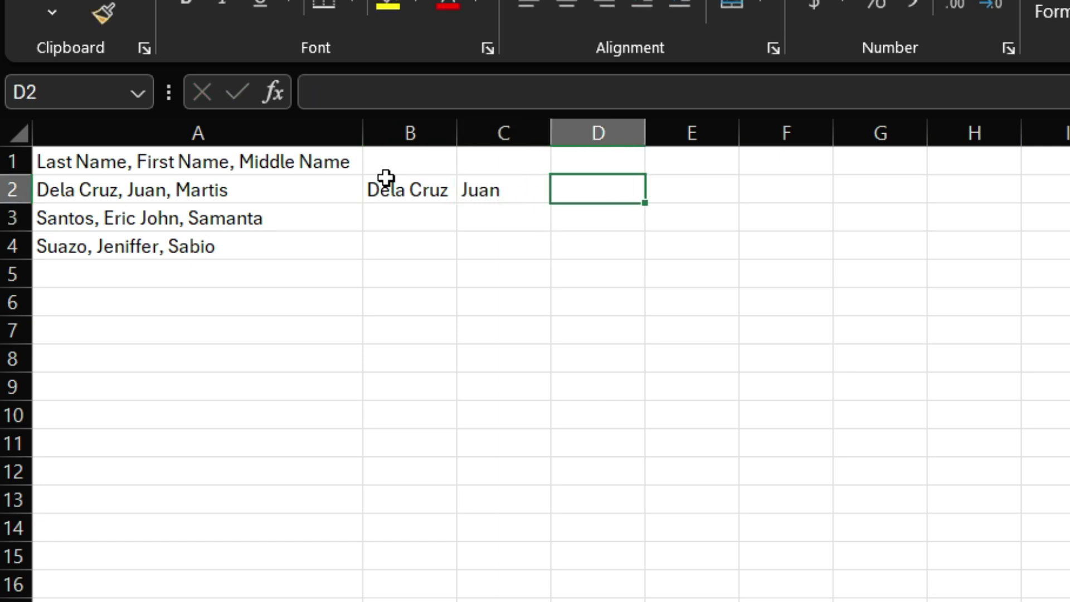
text(Martis)
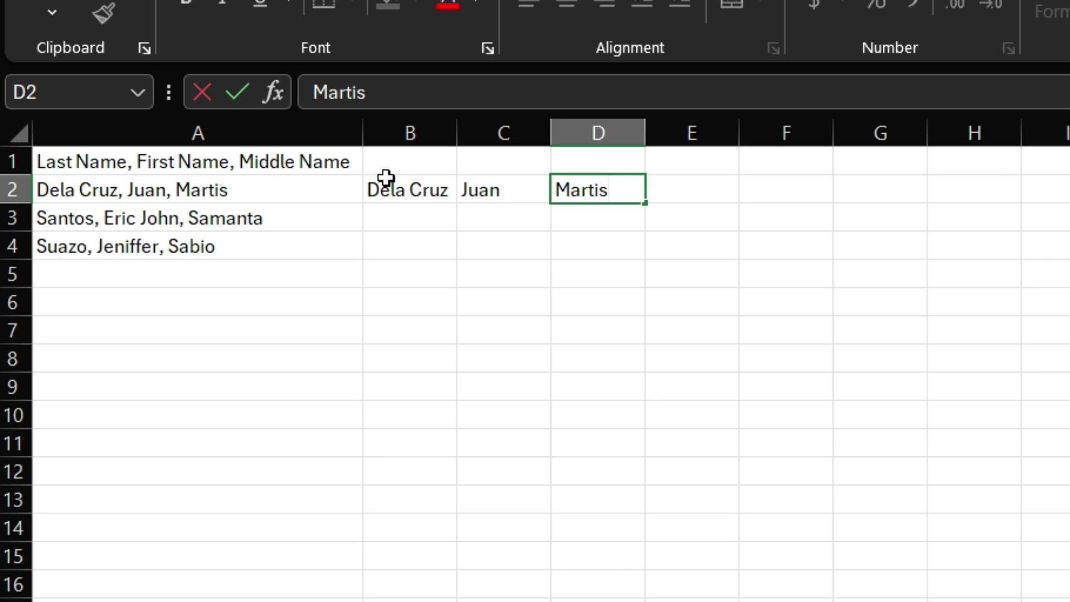
key(Return)
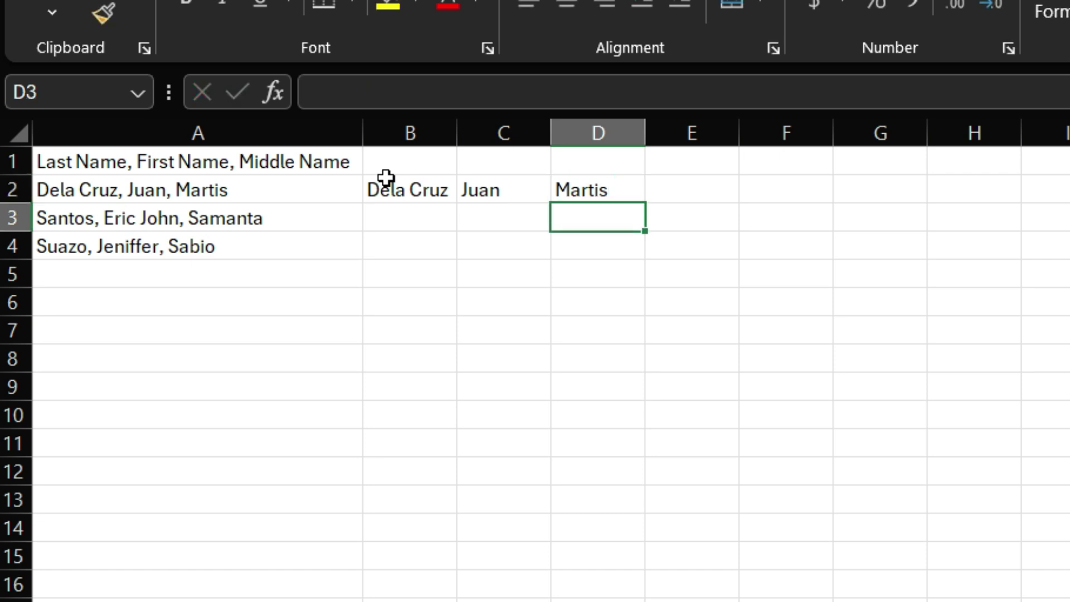
Select B2:D2, then jump to column A's bottom and back to A1 with Ctrl+arrows
drag(392, 191, 559, 203)
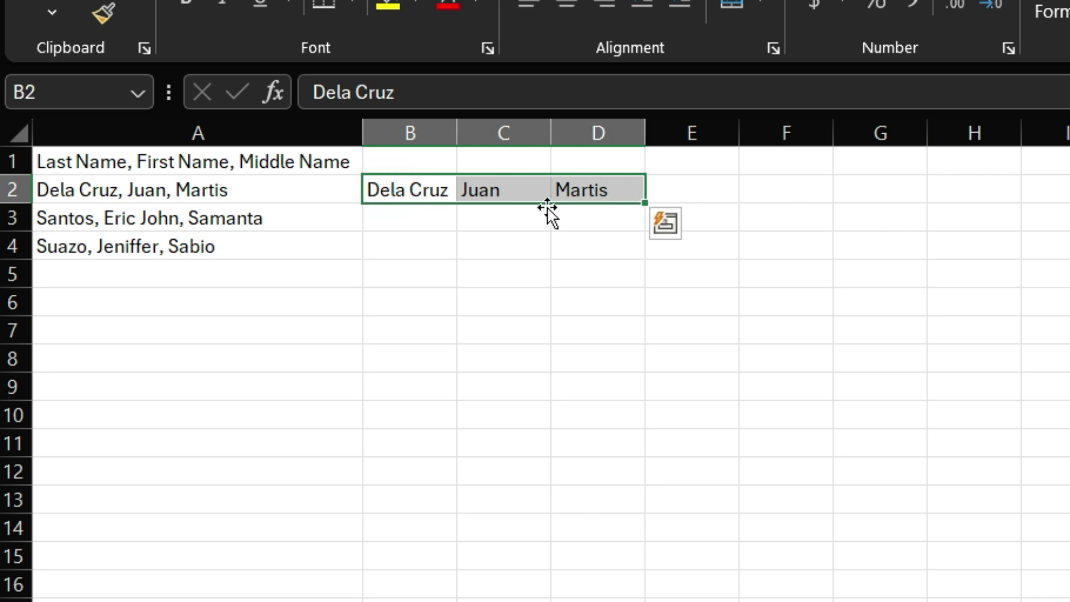
click(195, 246)
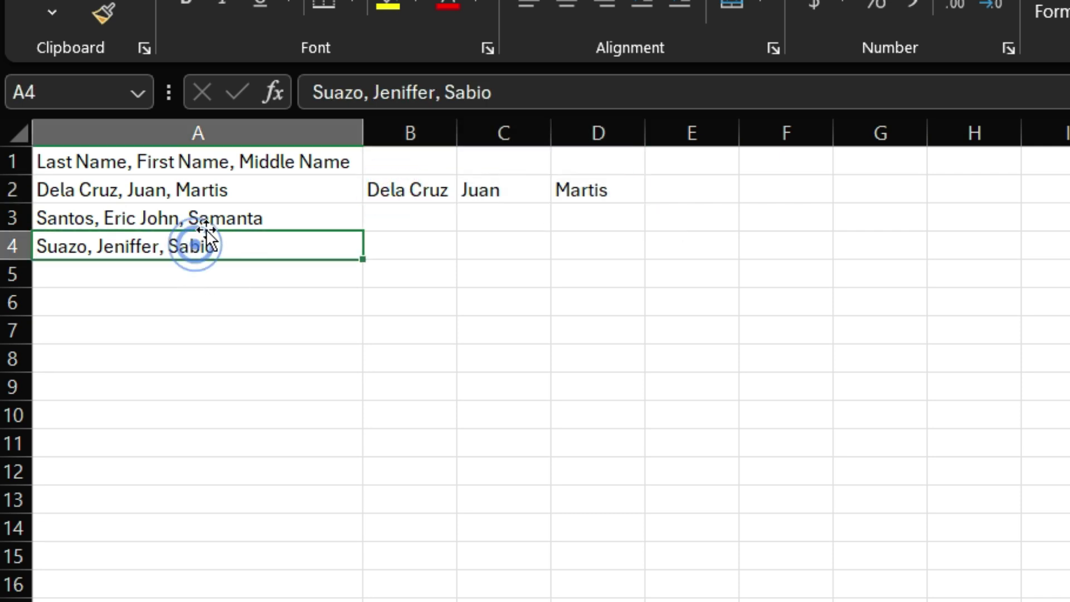
click(248, 185)
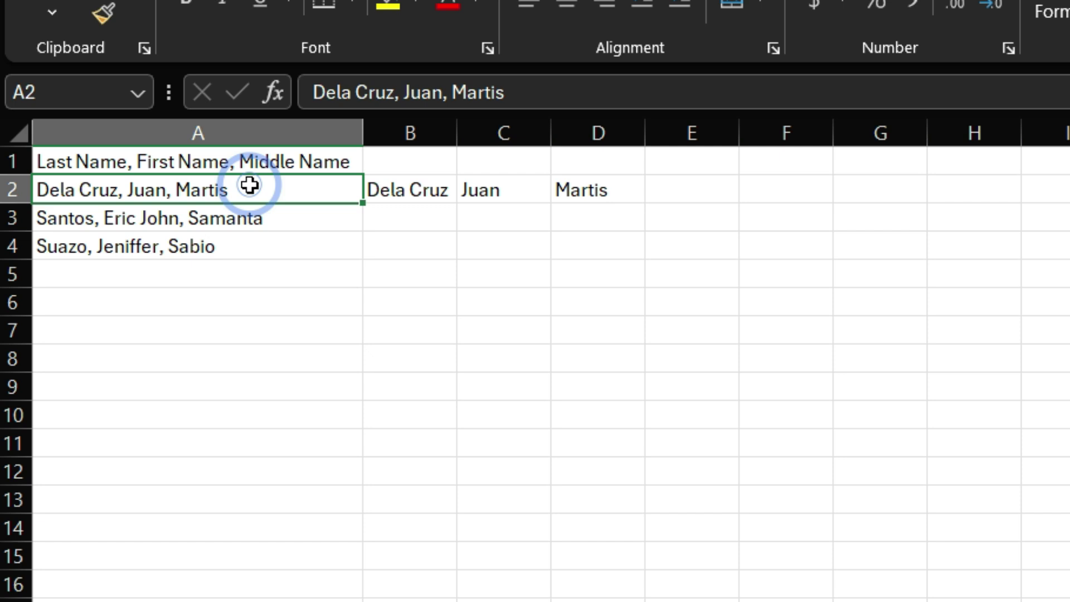
key(ctrl+Down)
key(ctrl+Down)
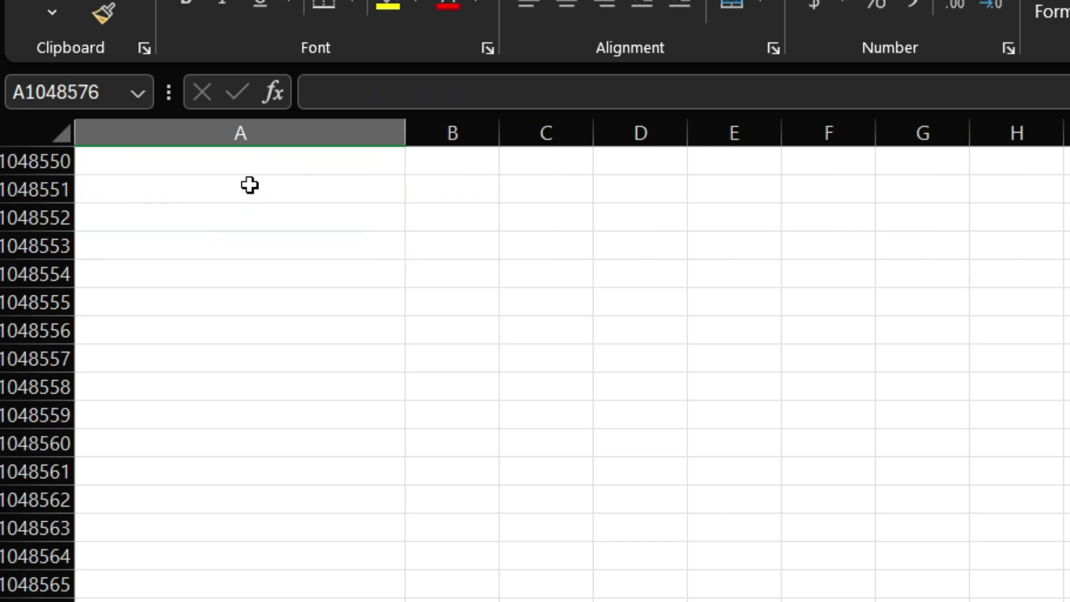
scroll(241, 218, down, 5)
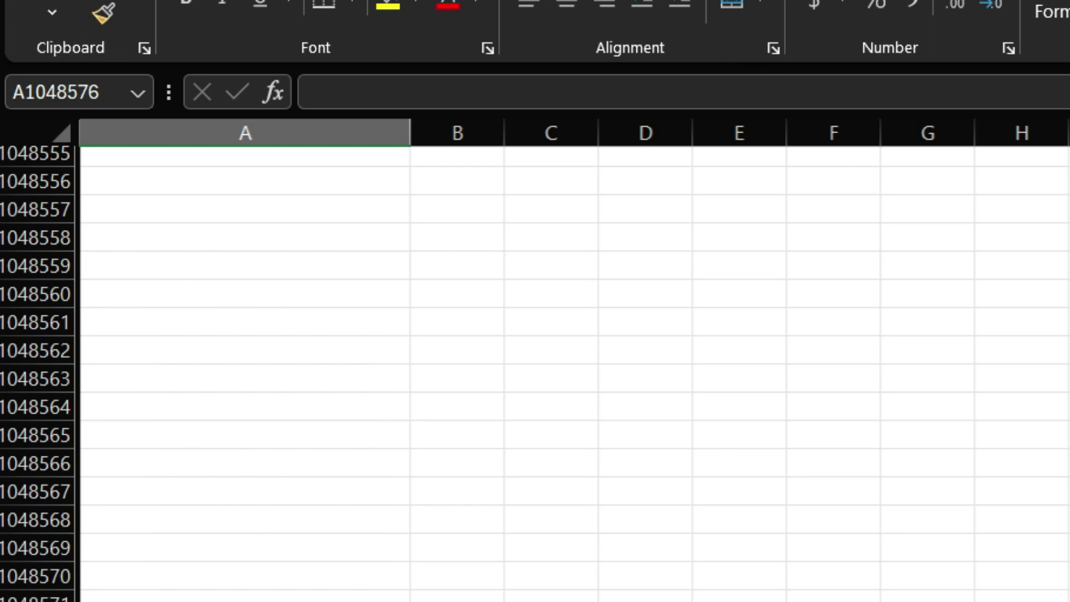
key(ctrl+Up)
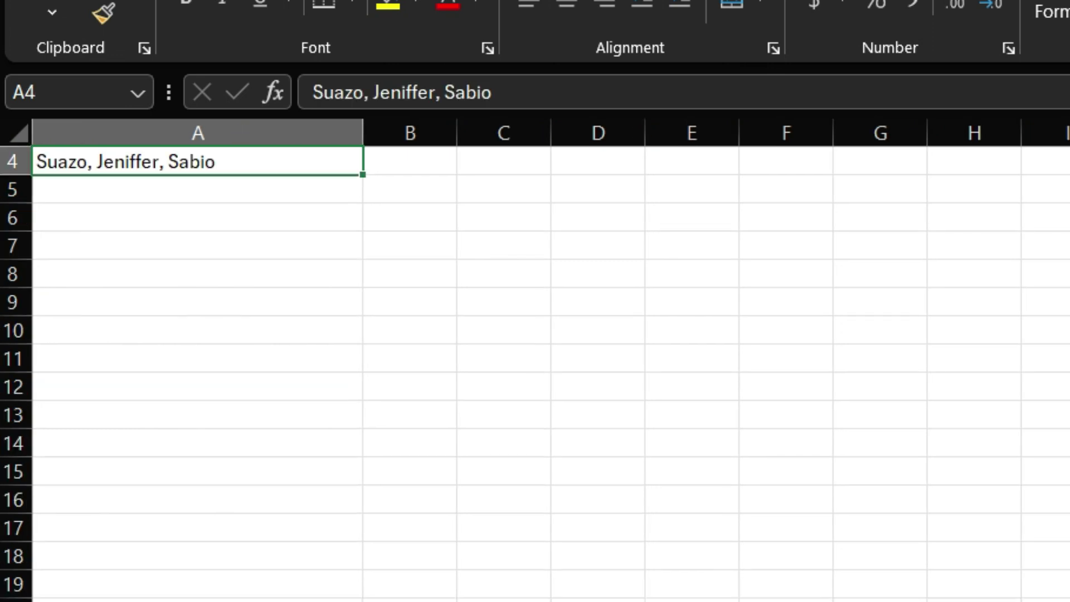
key(ctrl+Up)
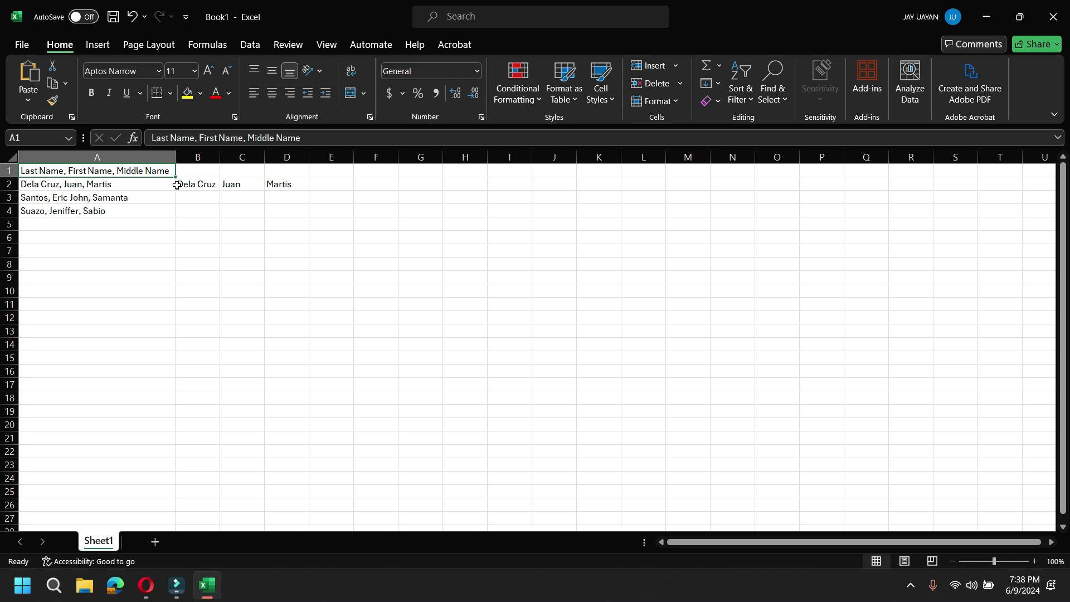
Clear B2:D2, select column A, and start Text to Columns from the Data tab
drag(177, 185, 285, 185)
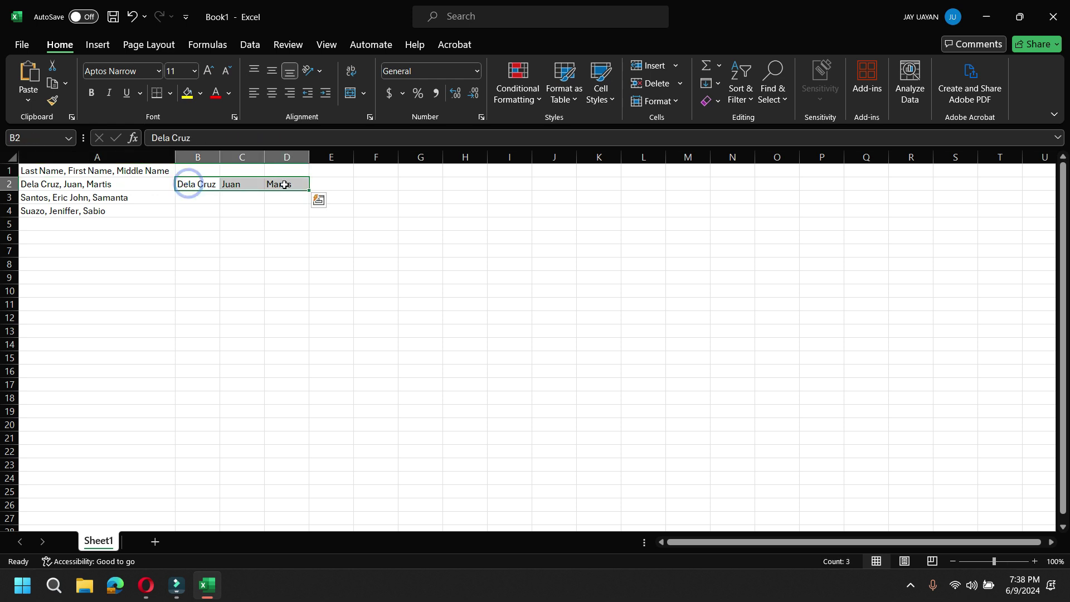
key(Delete)
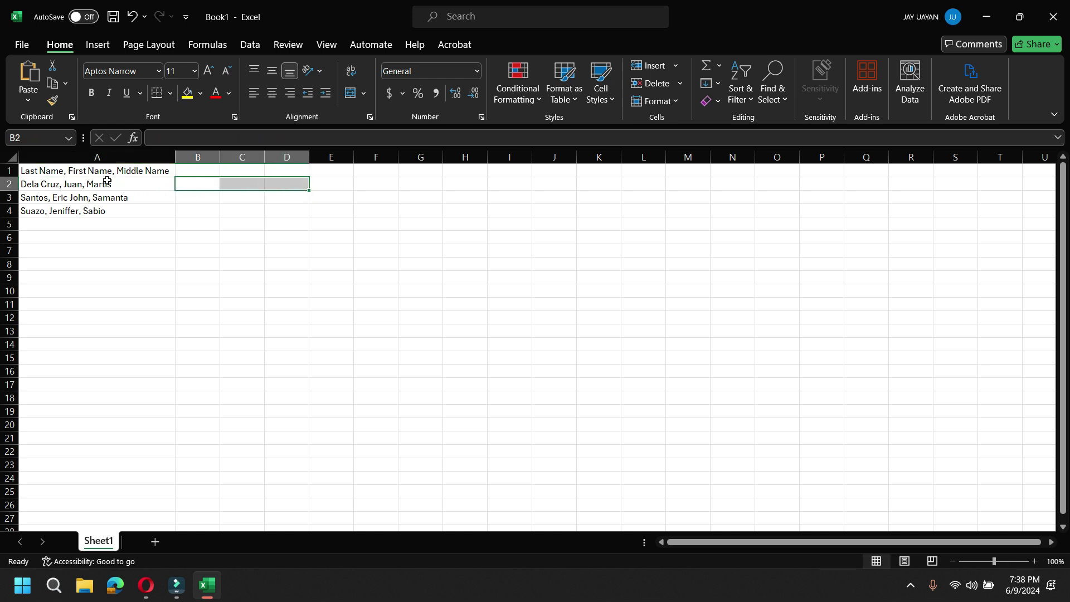
click(126, 158)
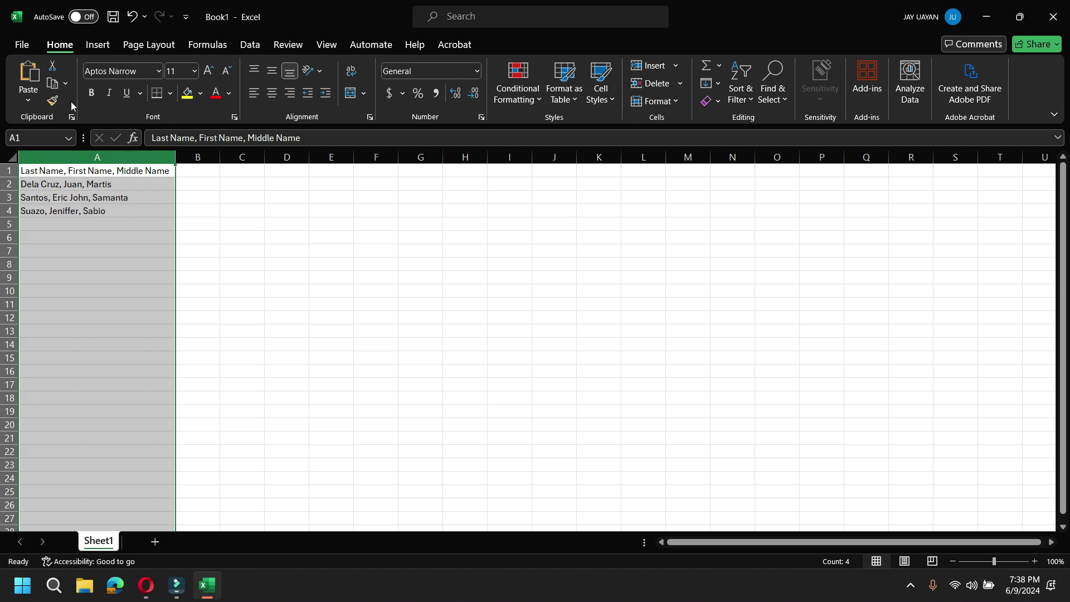
click(248, 46)
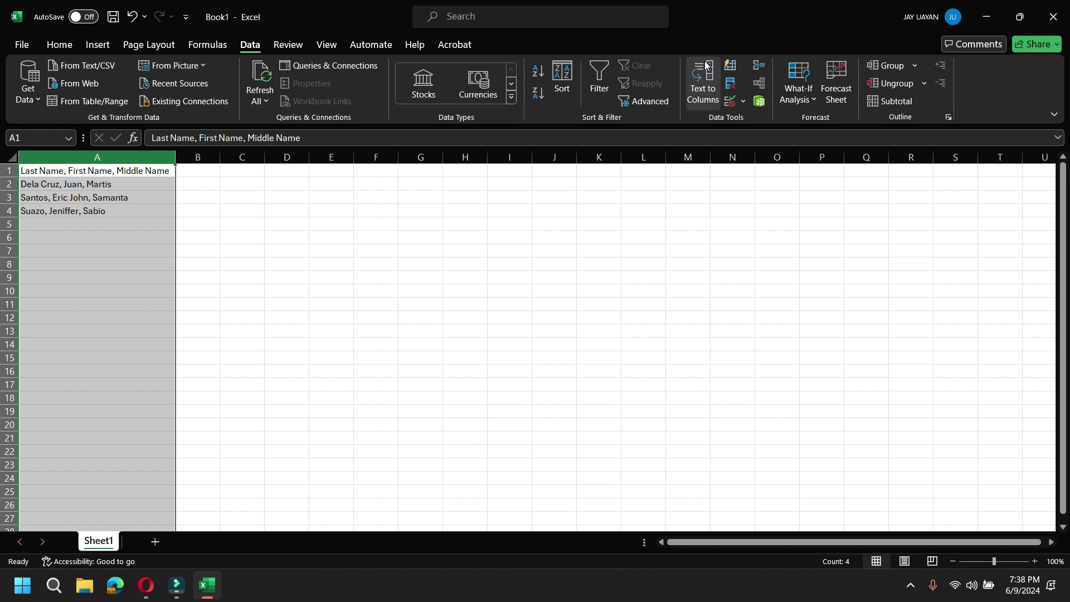
click(704, 78)
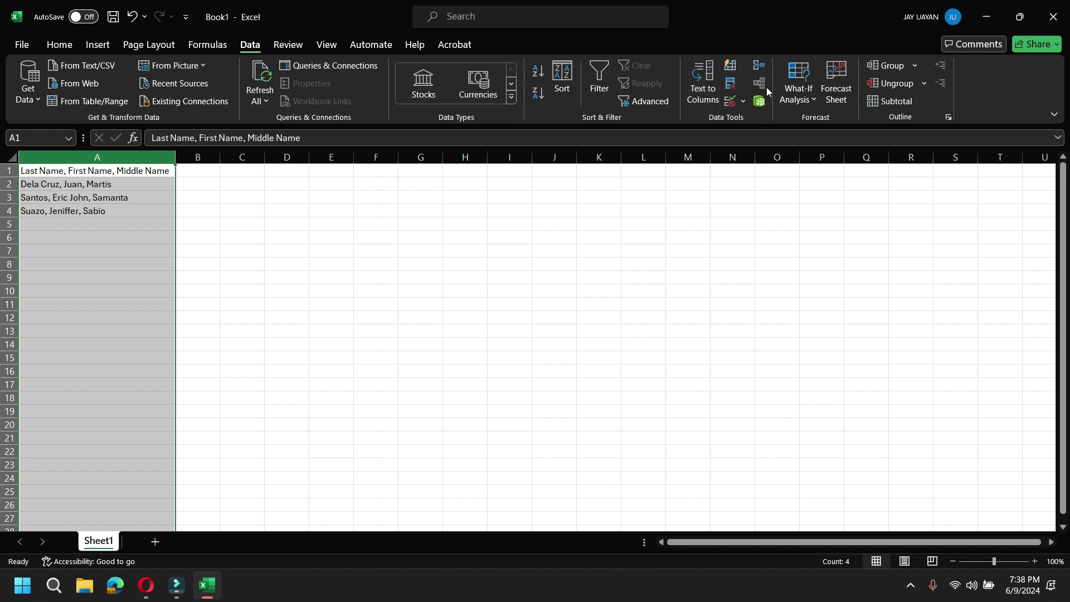
click(701, 97)
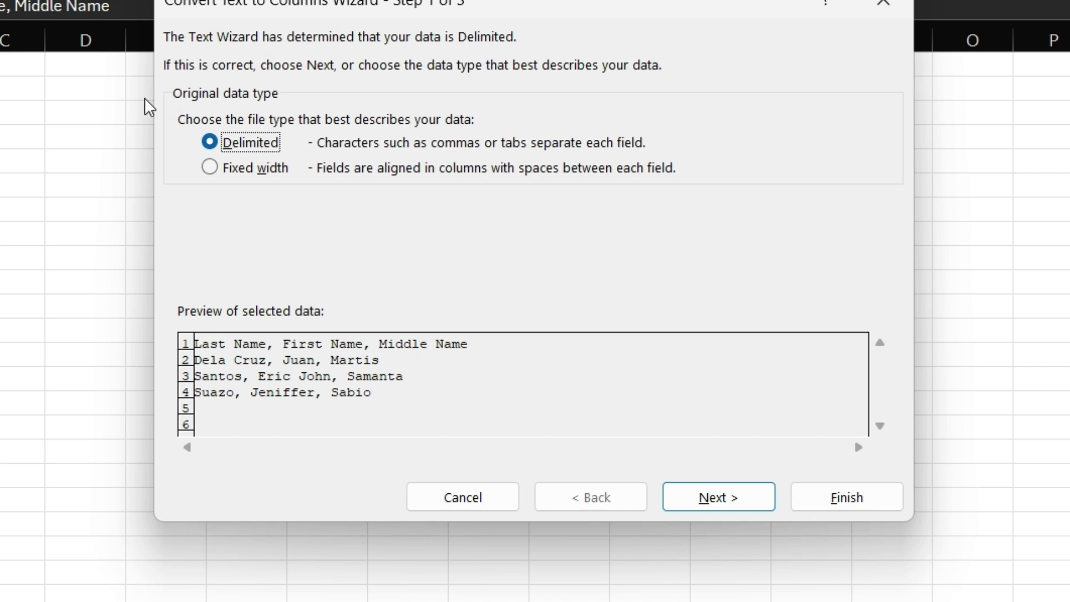
Switch the wizard's data type to Fixed width, then back to Delimited
click(223, 170)
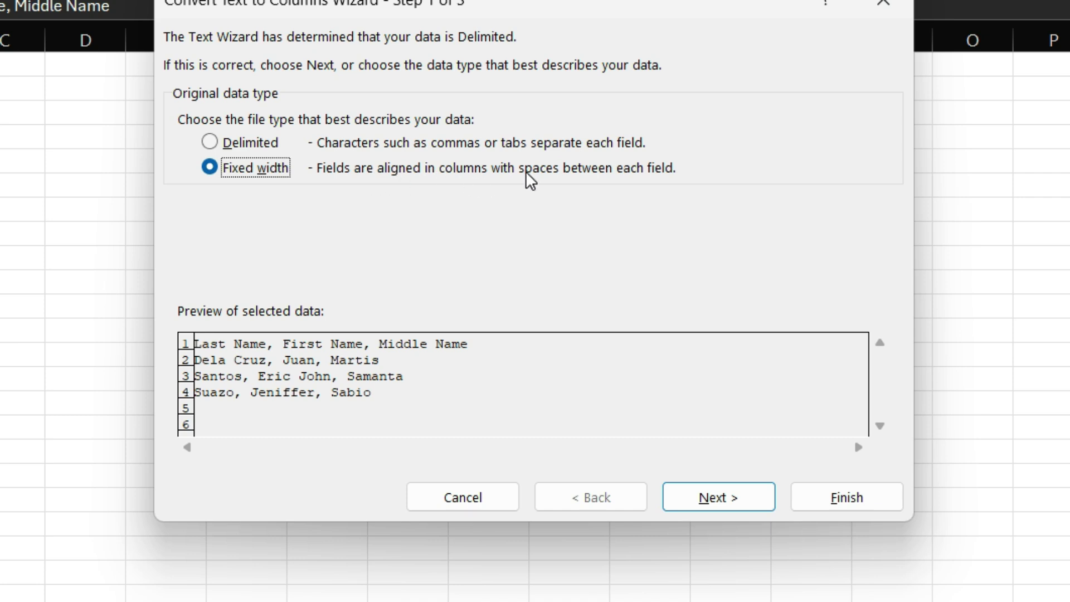
click(209, 145)
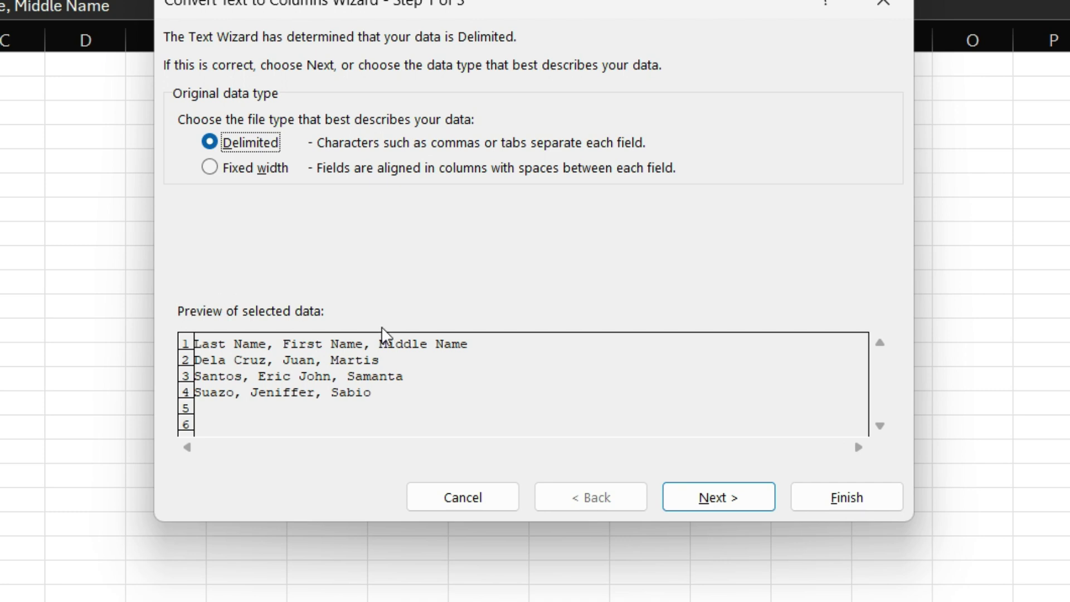
click(719, 498)
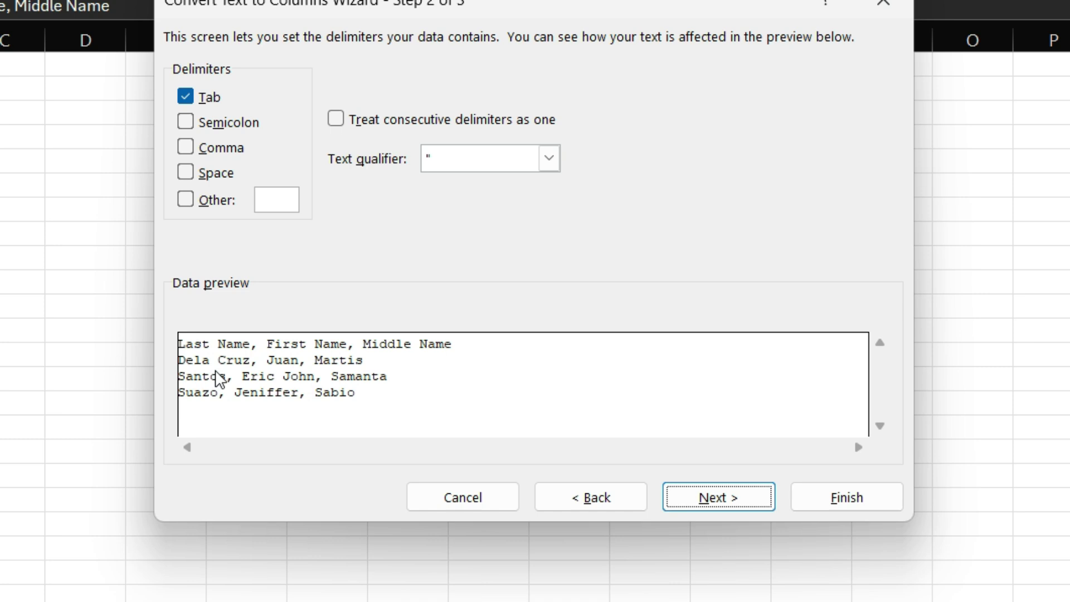
click(188, 96)
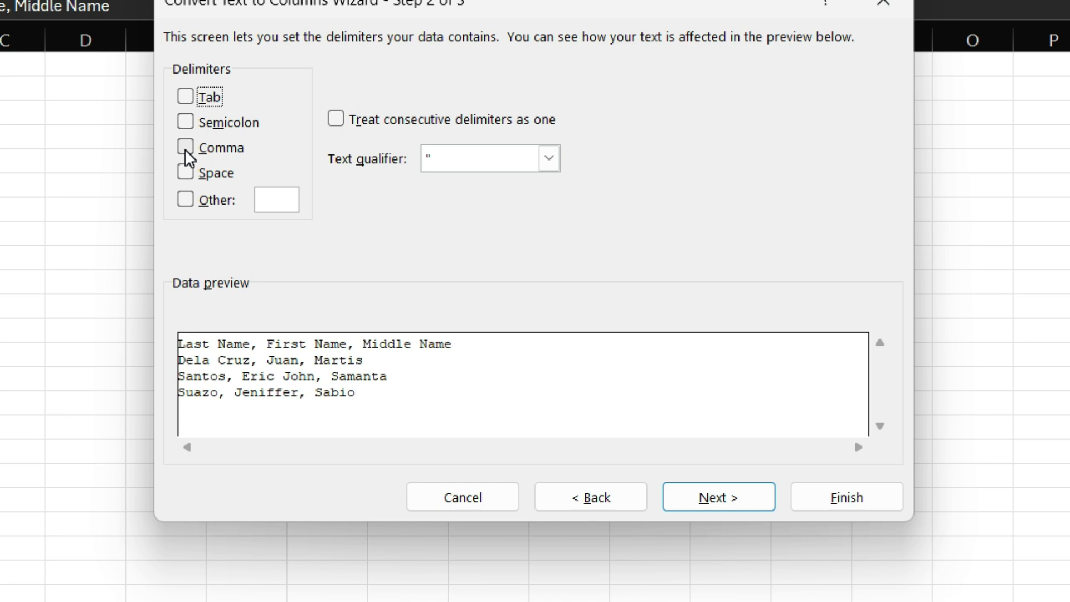
click(186, 148)
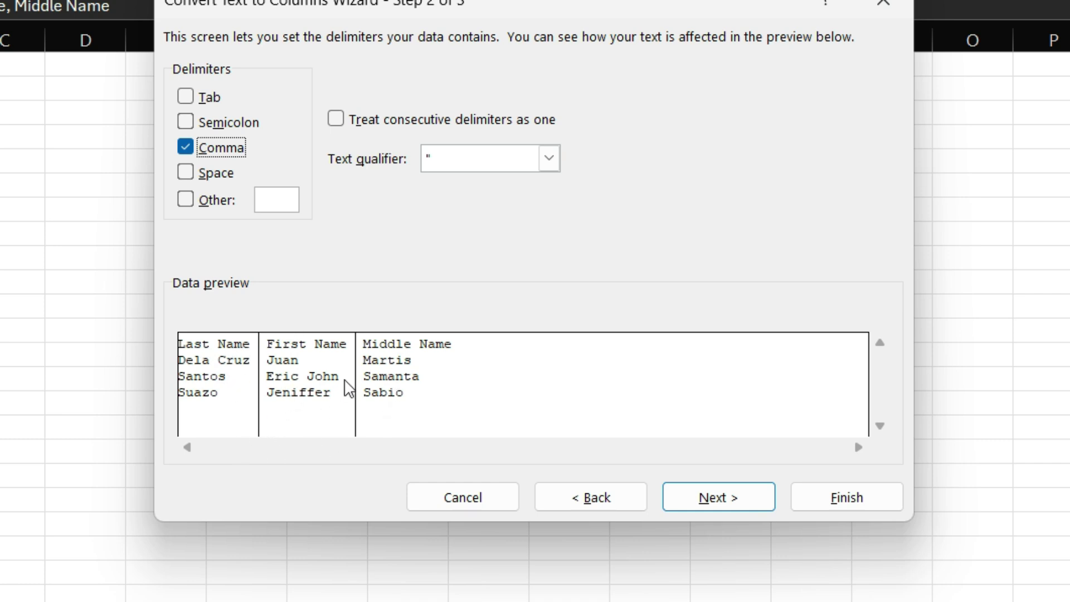
click(186, 152)
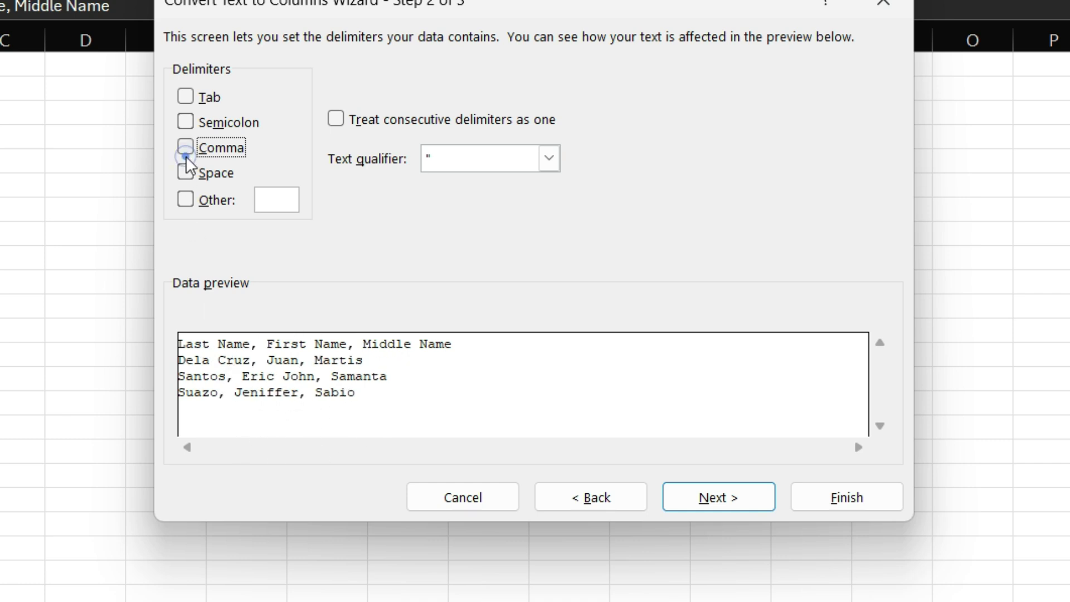
Try Fixed width with three dragged column breaks, then step back through the wizard
click(597, 497)
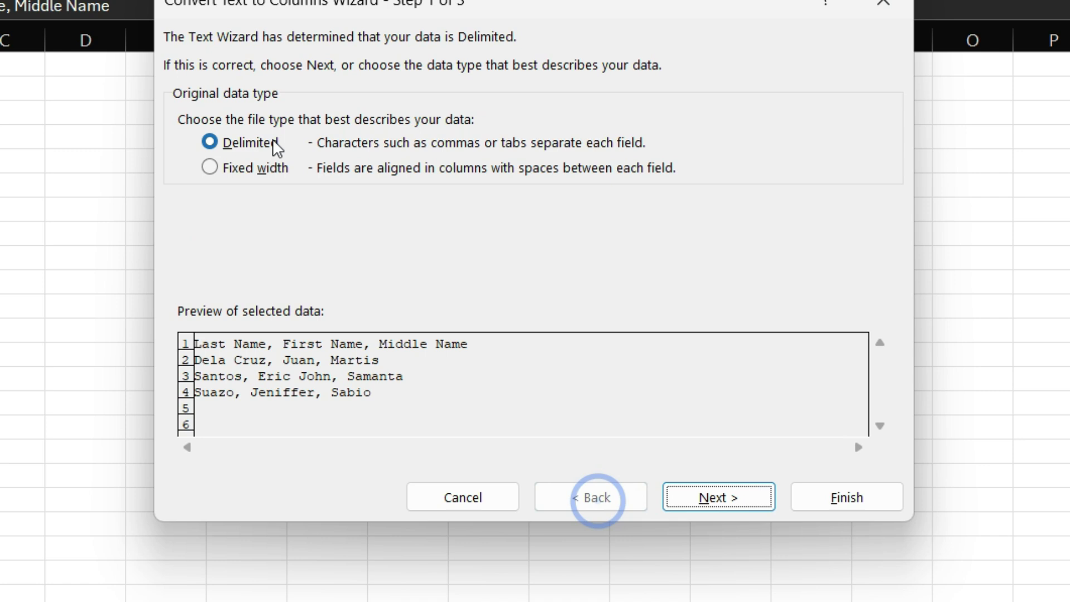
click(209, 170)
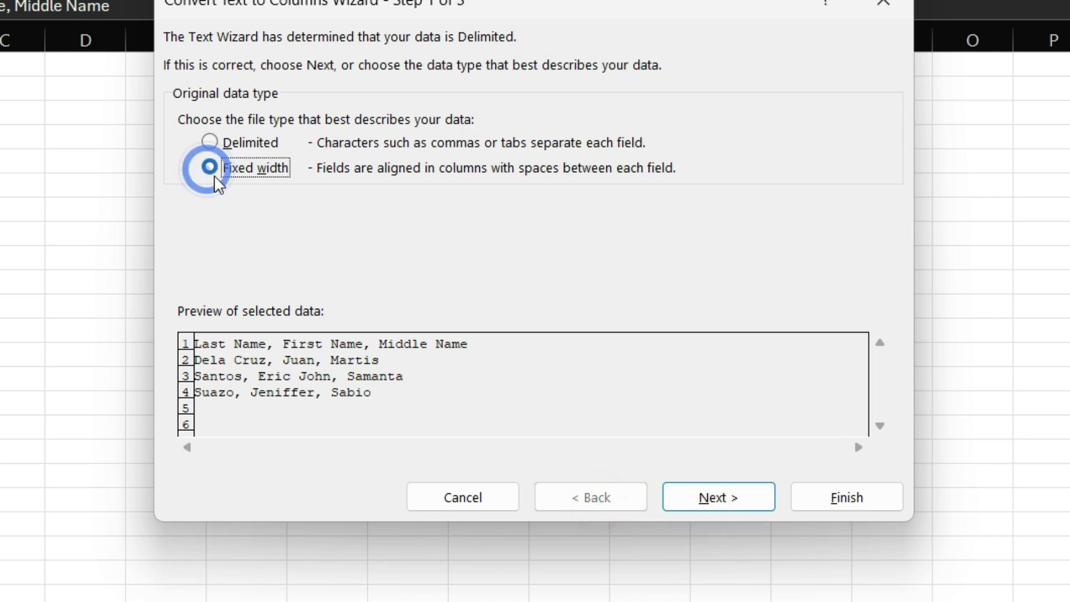
click(704, 503)
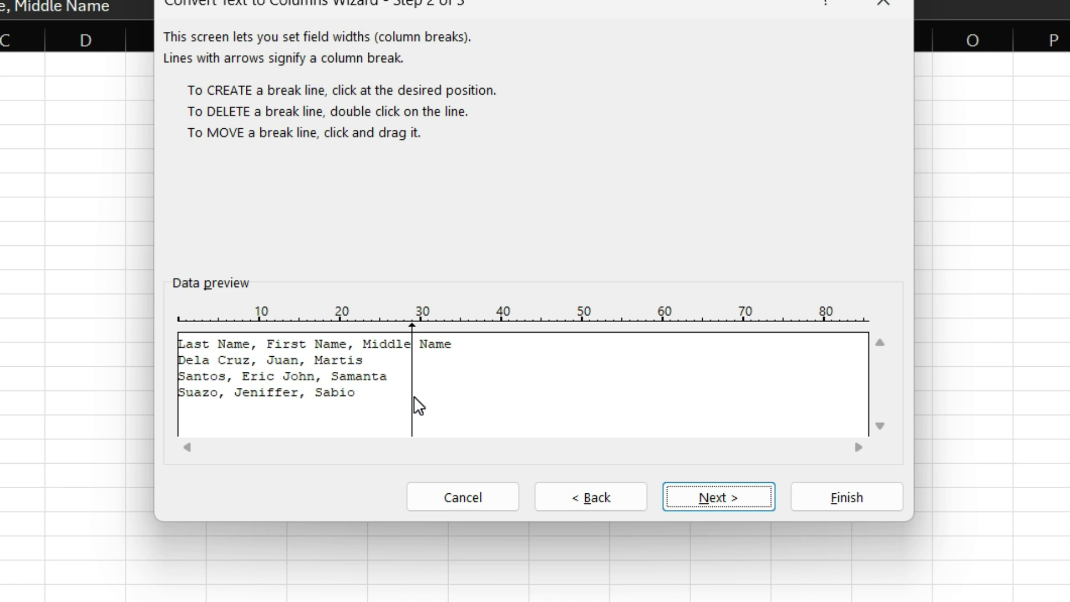
drag(413, 396, 229, 397)
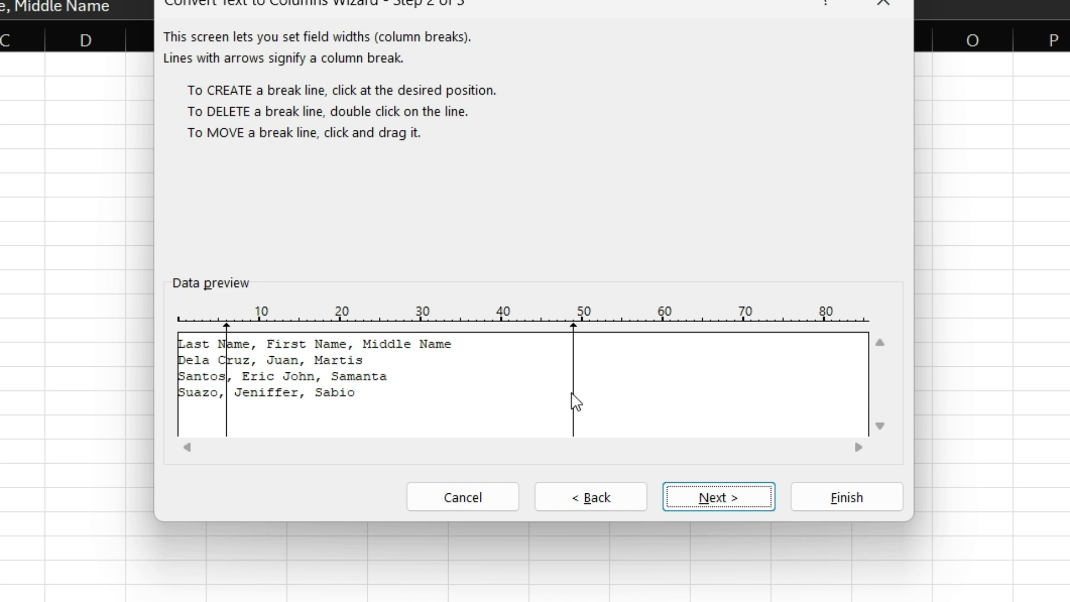
drag(573, 394, 308, 415)
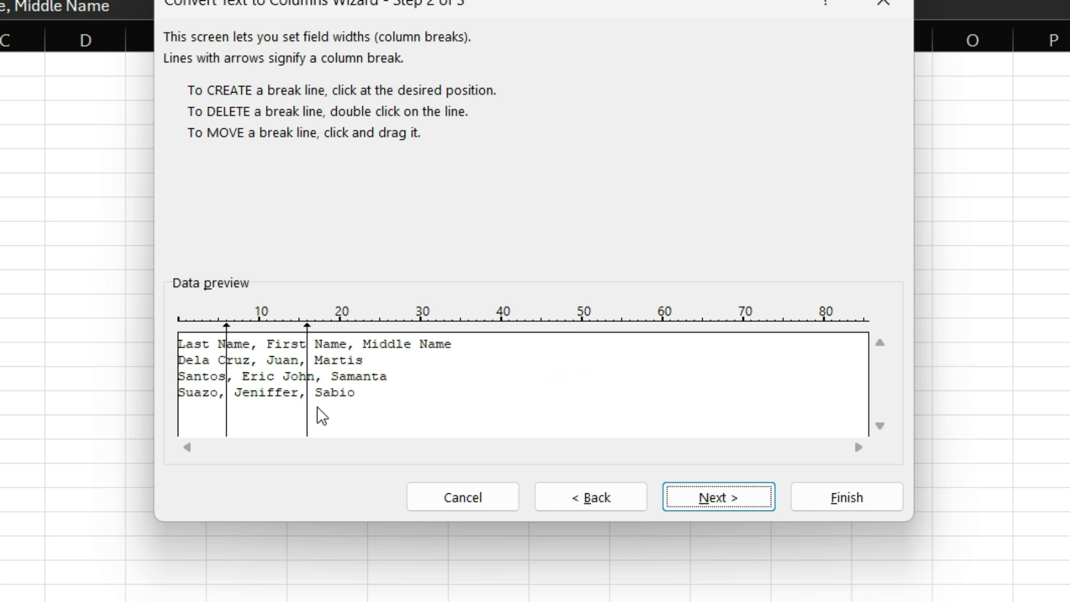
click(870, 388)
drag(859, 324, 366, 363)
click(687, 496)
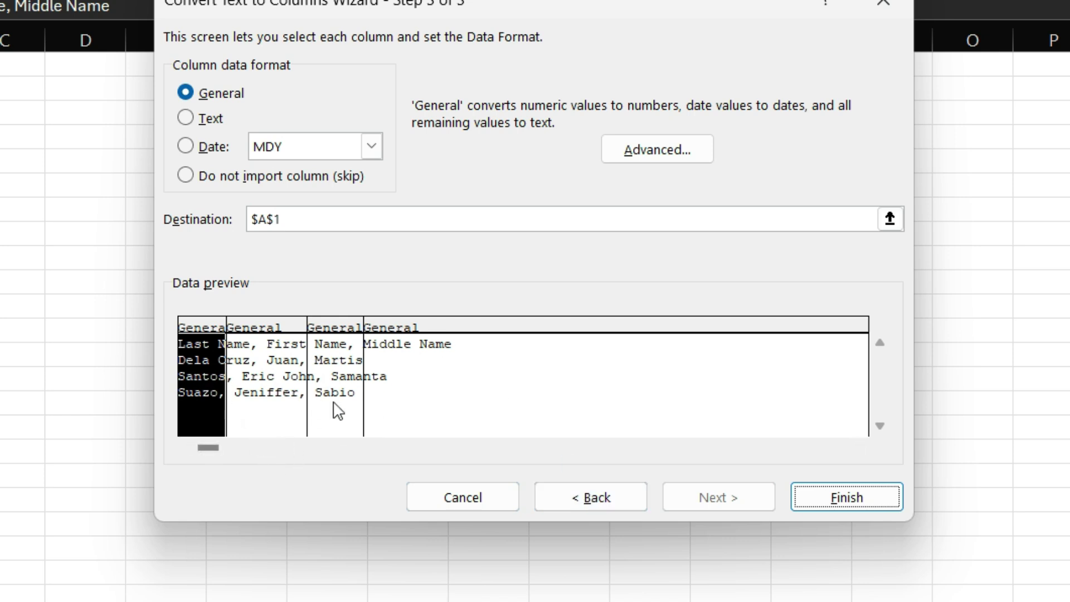
click(613, 491)
Choose Delimited and split at Comma only, after briefly testing the Other and Space options
click(634, 490)
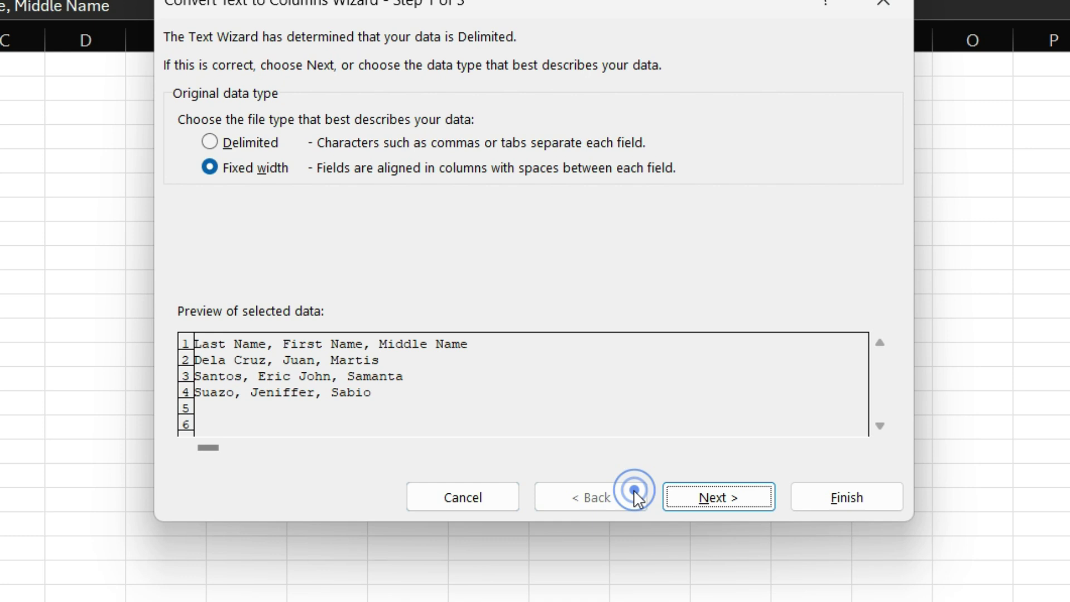
click(249, 143)
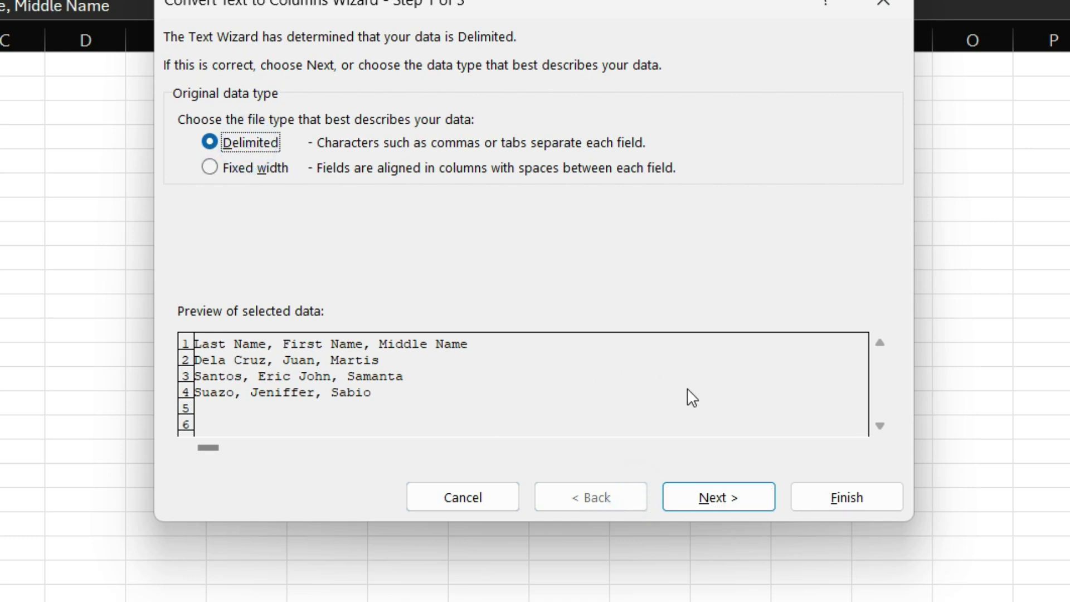
click(710, 495)
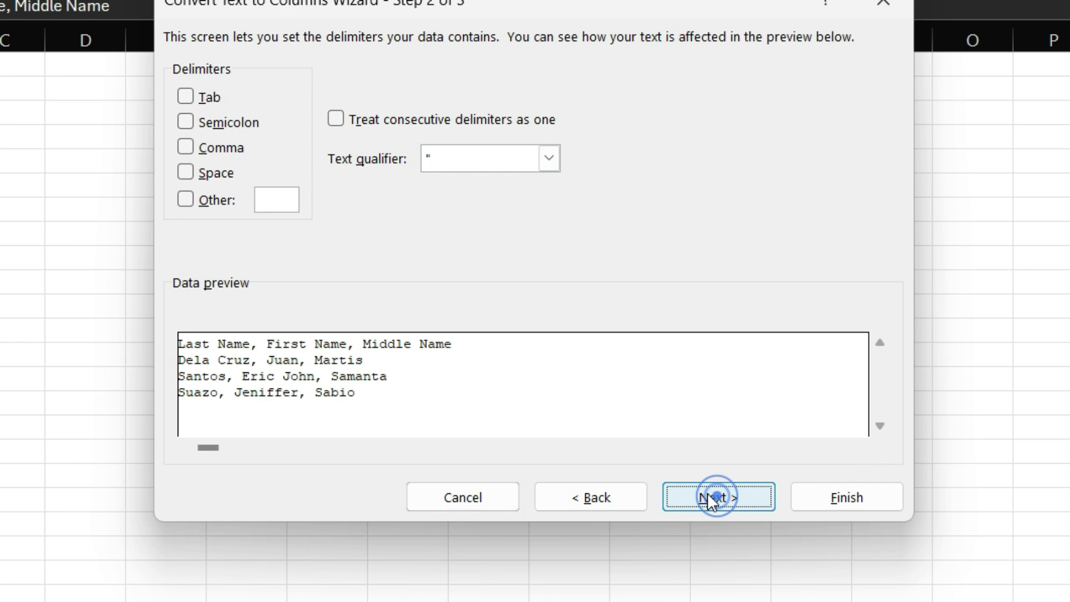
click(226, 148)
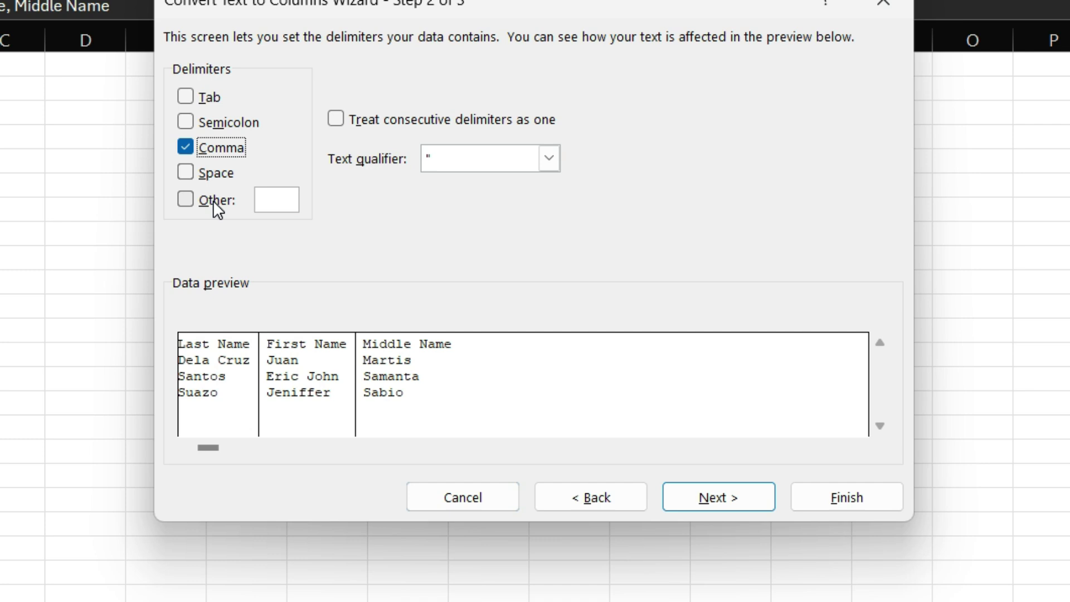
click(286, 202)
click(192, 202)
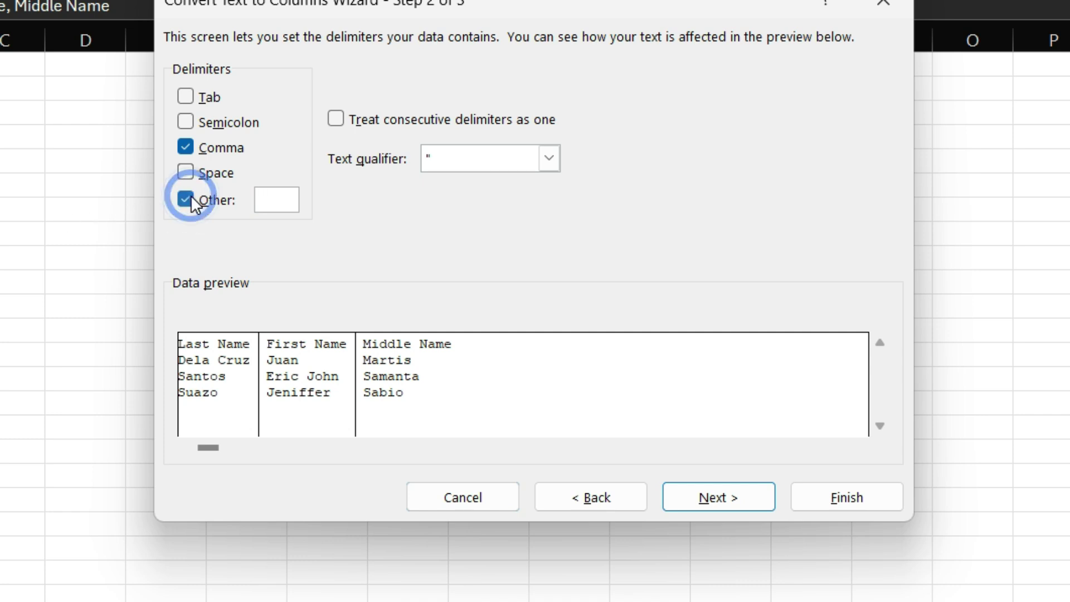
click(192, 202)
click(186, 172)
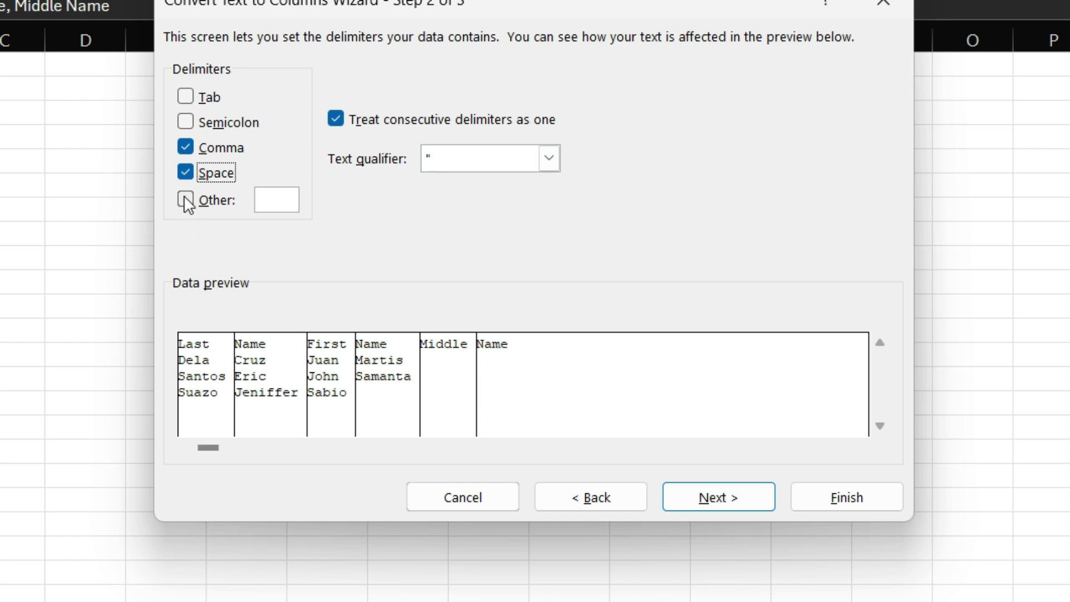
click(185, 173)
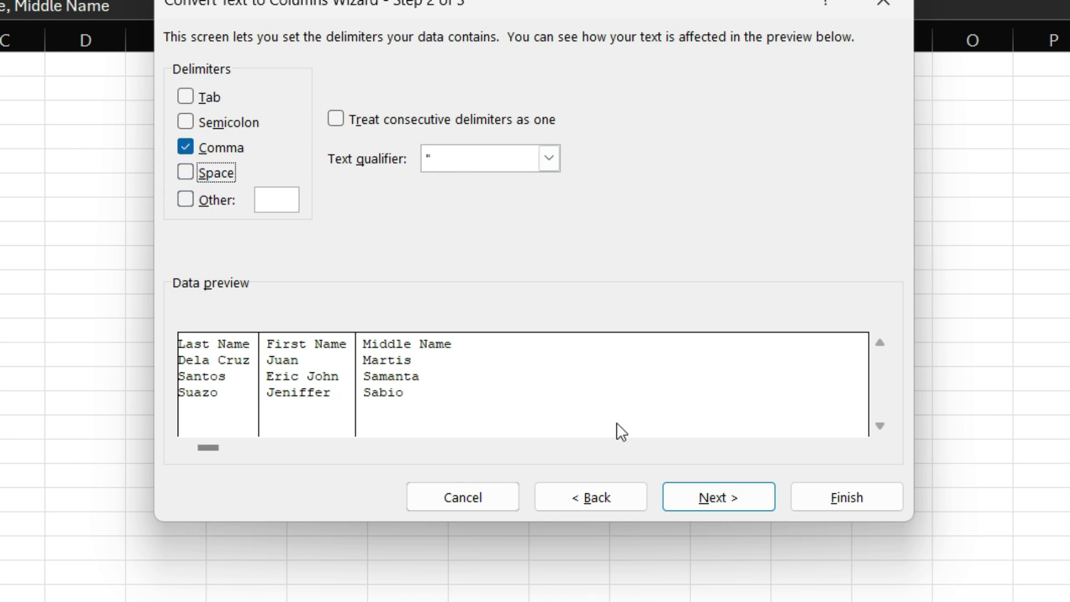
Advance to the column format step and pick the Last, First and Middle Name preview columns
click(718, 512)
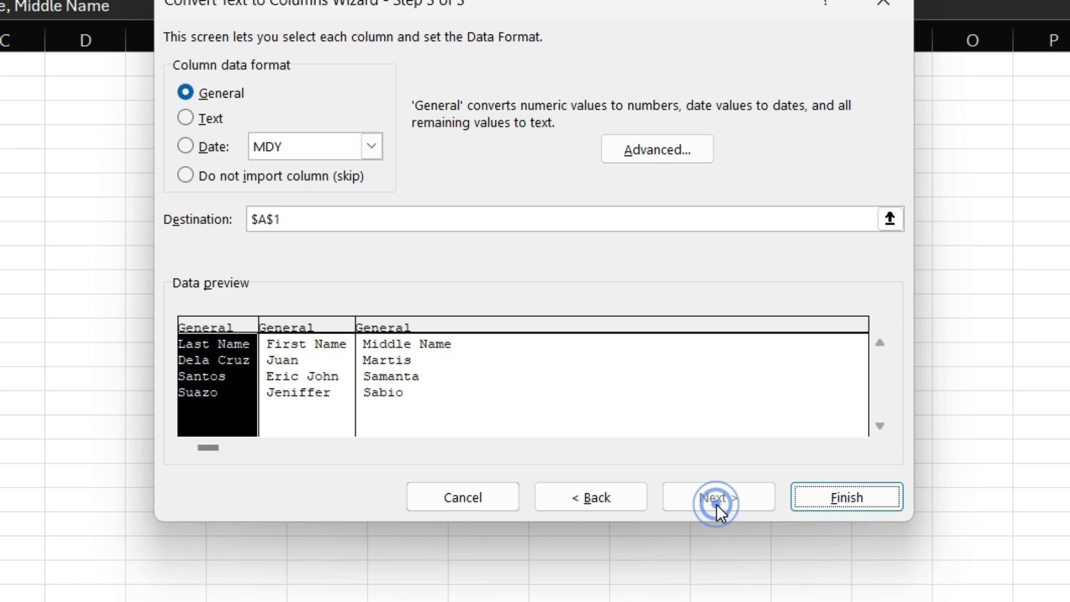
click(318, 385)
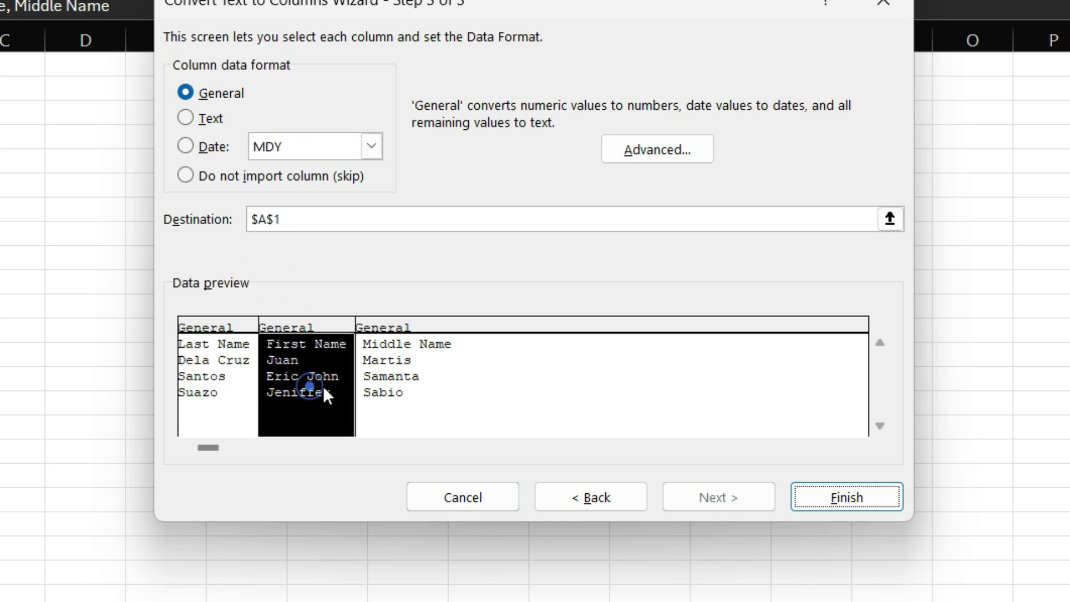
click(432, 386)
click(337, 390)
click(248, 379)
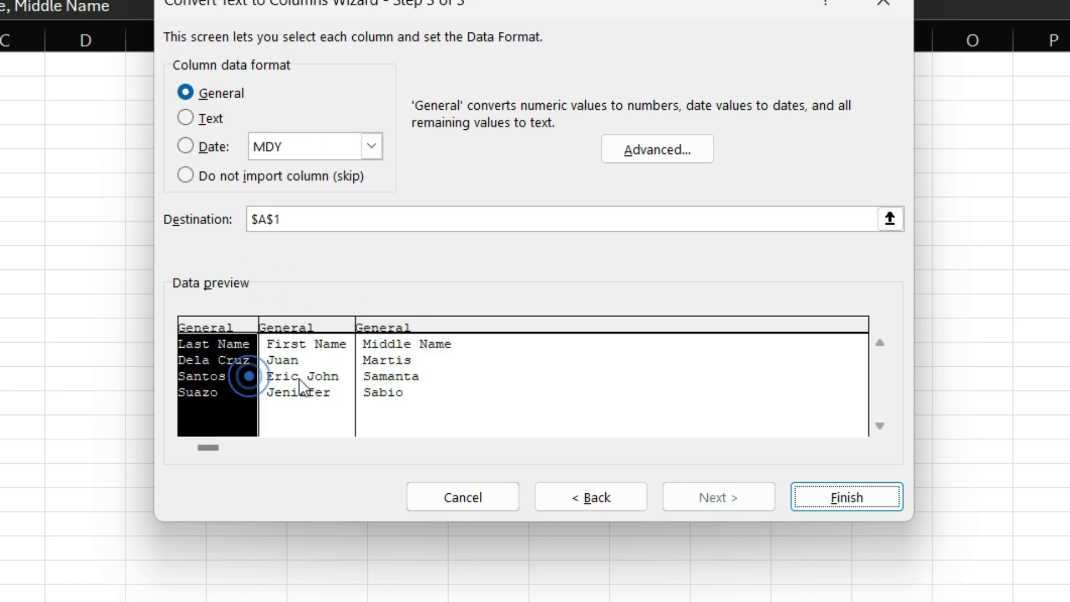
click(316, 377)
click(384, 385)
click(219, 380)
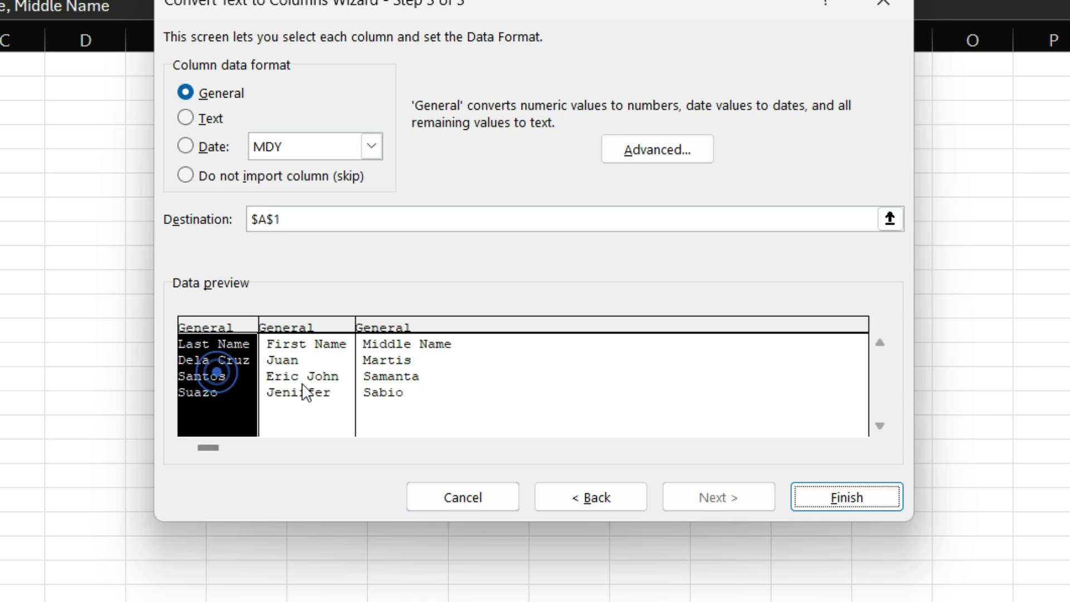
click(312, 383)
click(412, 385)
click(205, 366)
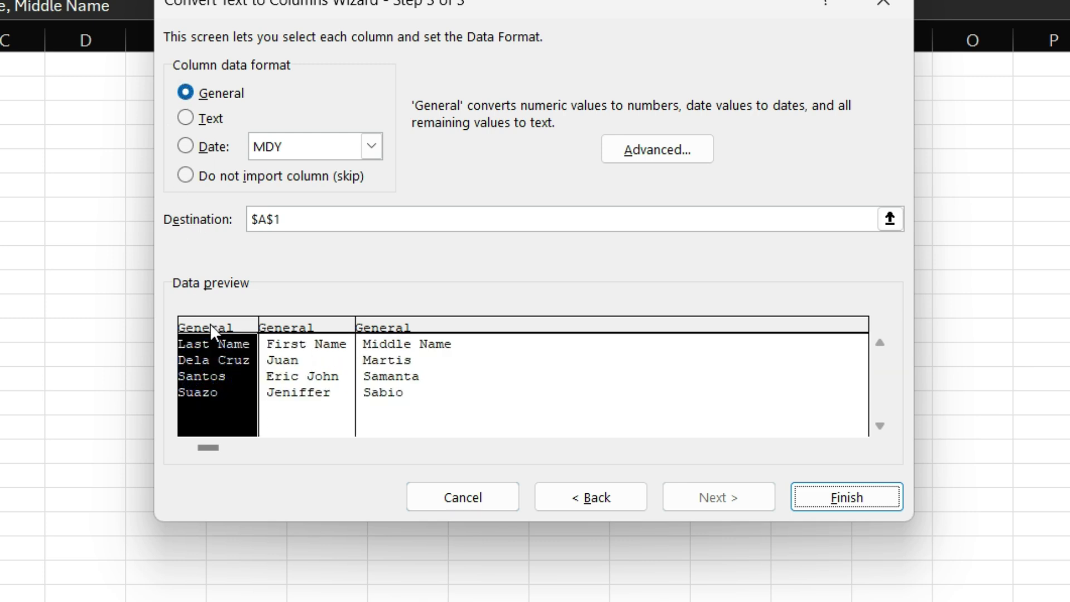
Set the Last Name, First Name and Middle Name columns to Text format
click(206, 120)
click(298, 373)
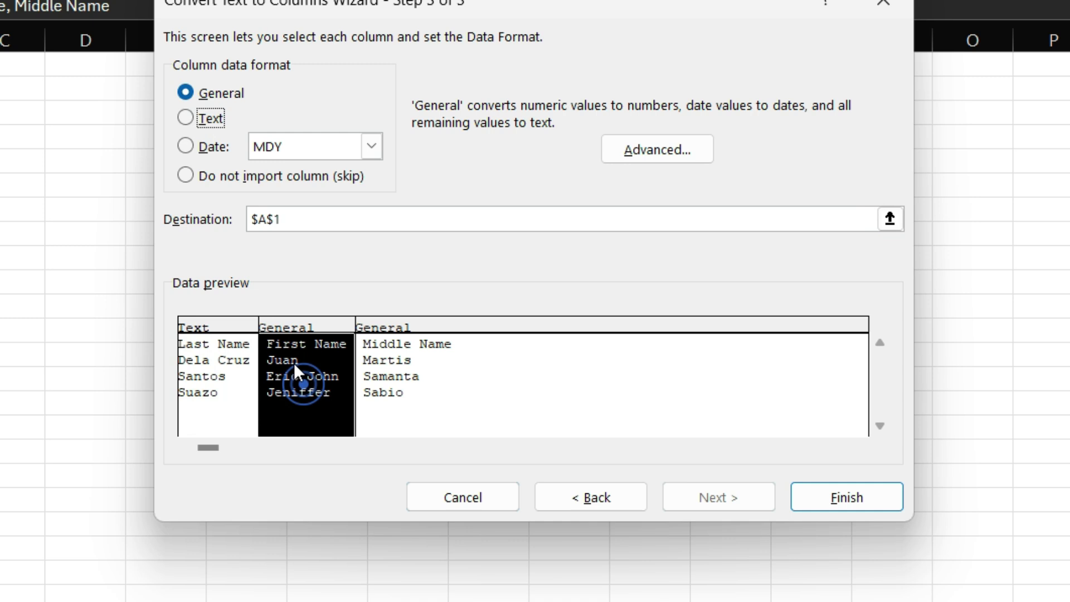
click(190, 118)
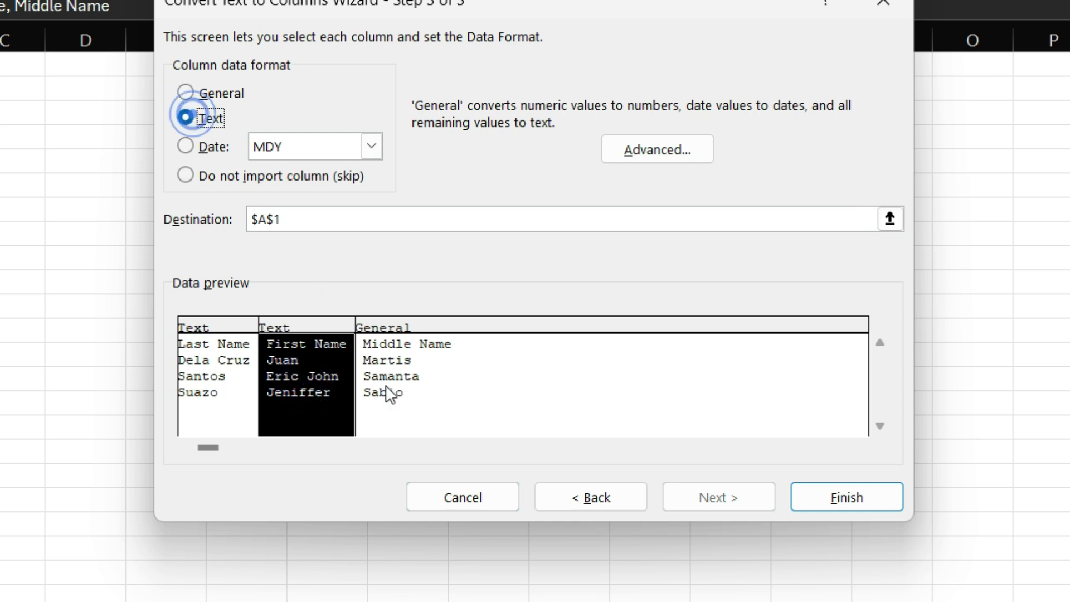
click(389, 395)
click(186, 146)
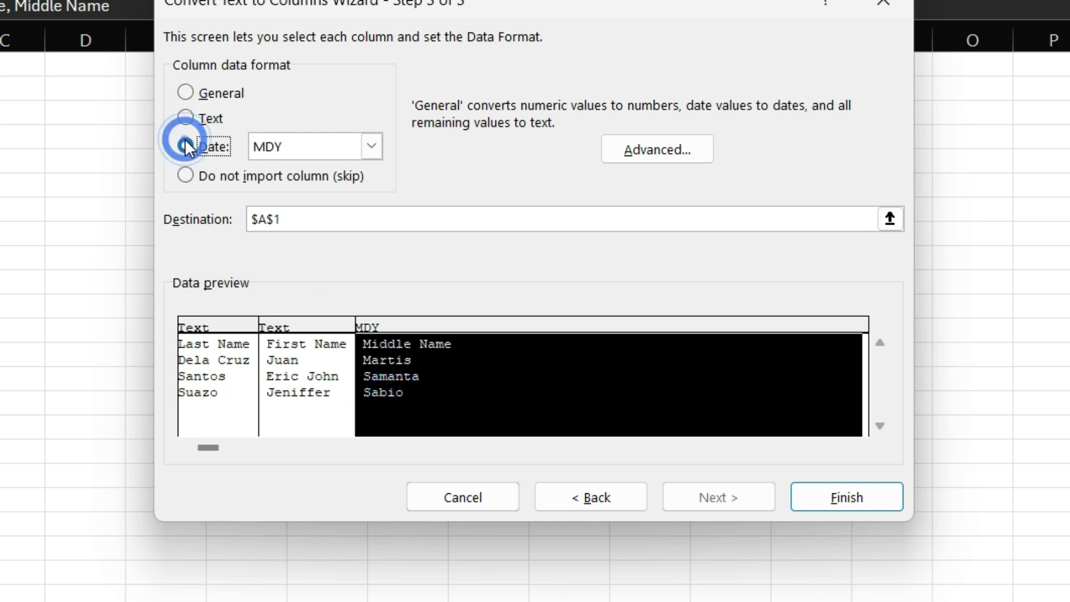
click(188, 124)
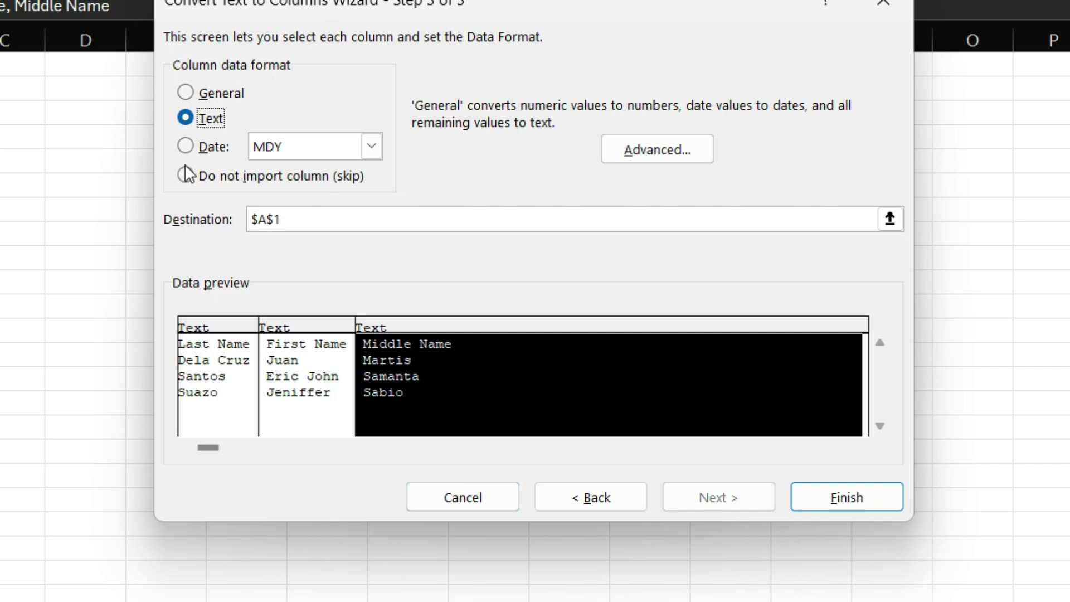
Review the three Text-formatted preview columns and finish the split
click(201, 366)
click(273, 376)
click(379, 377)
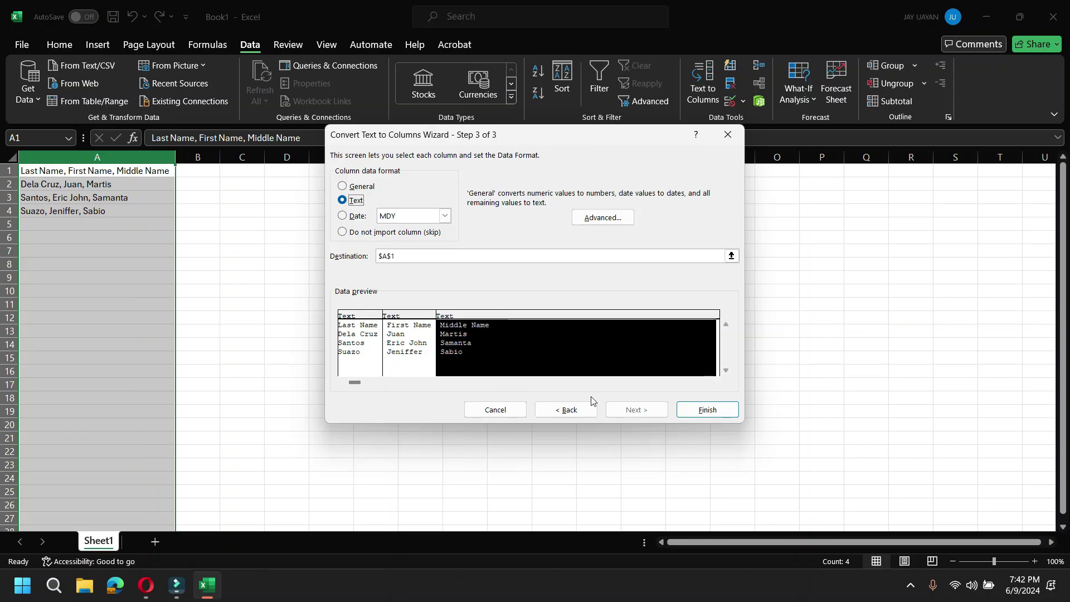
click(706, 413)
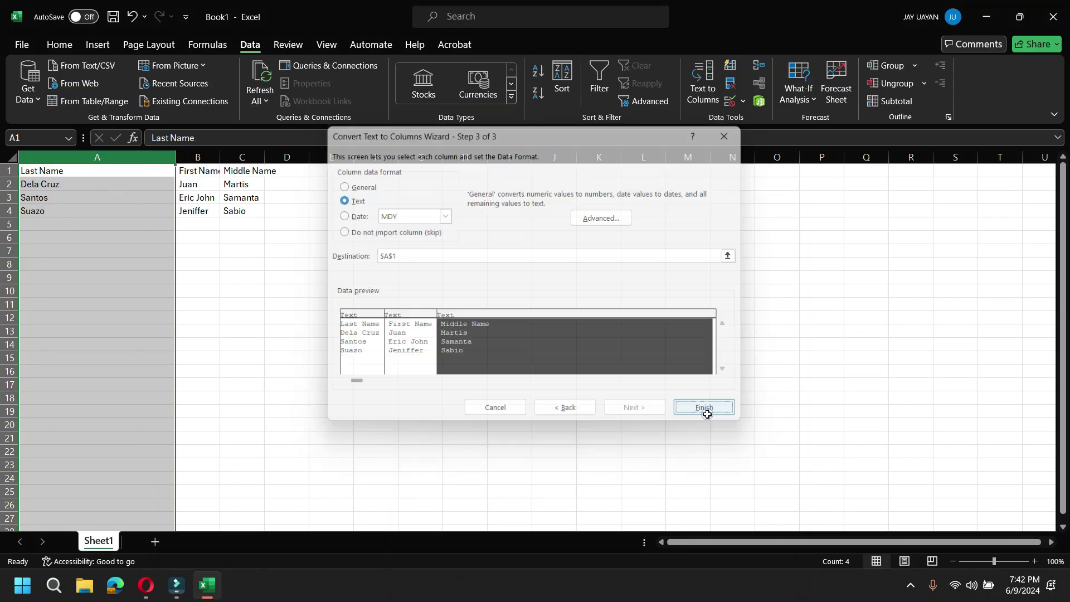
AutoFit the widths of columns A, B and C to their name entries
double_click(222, 158)
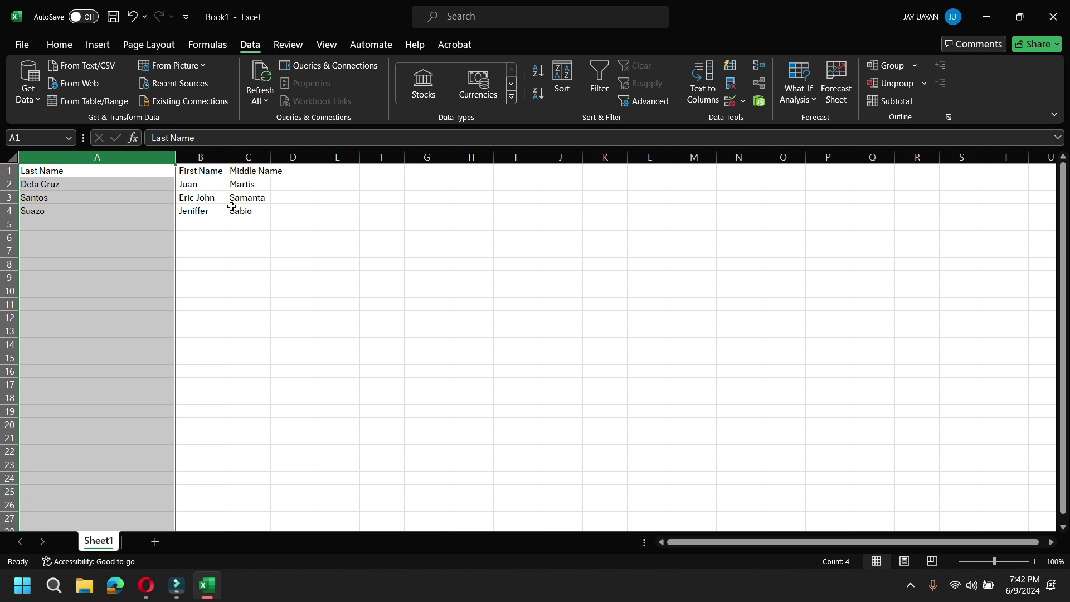
double_click(172, 158)
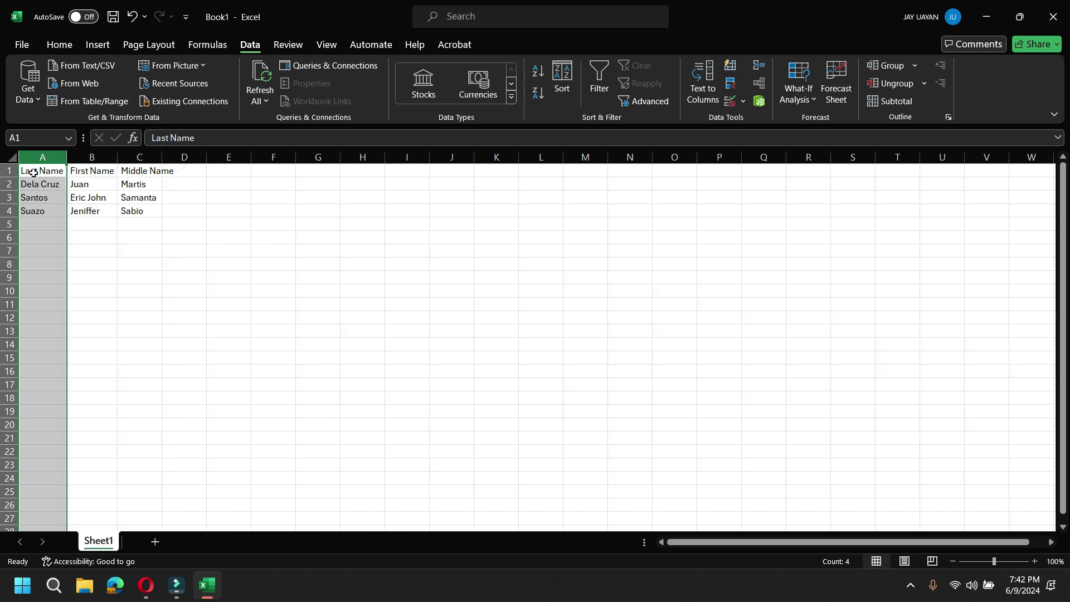
click(45, 152)
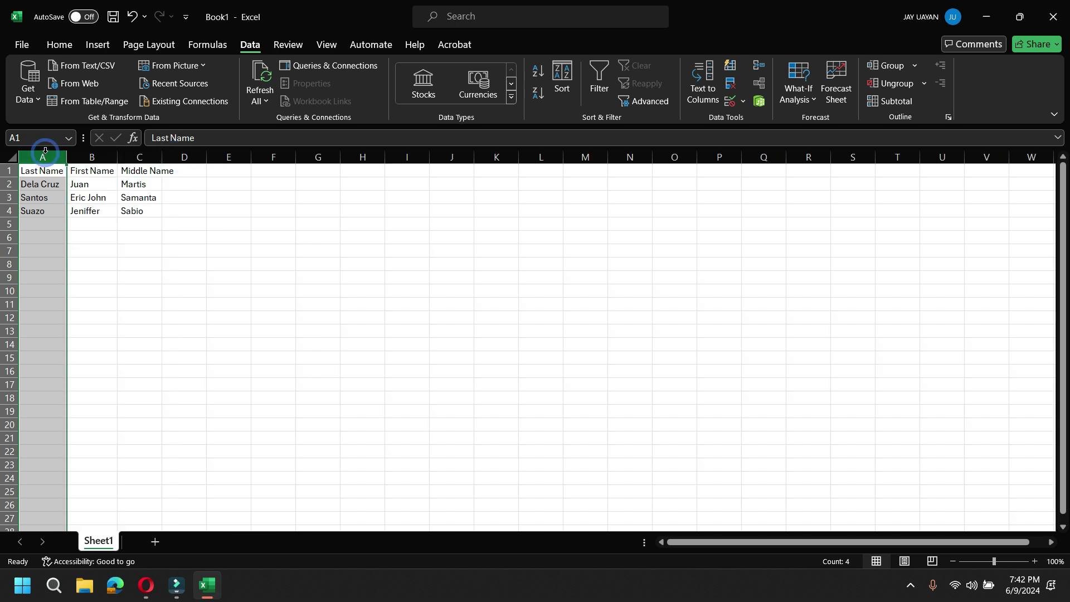
click(45, 150)
click(87, 156)
click(50, 155)
drag(51, 155, 163, 157)
double_click(163, 158)
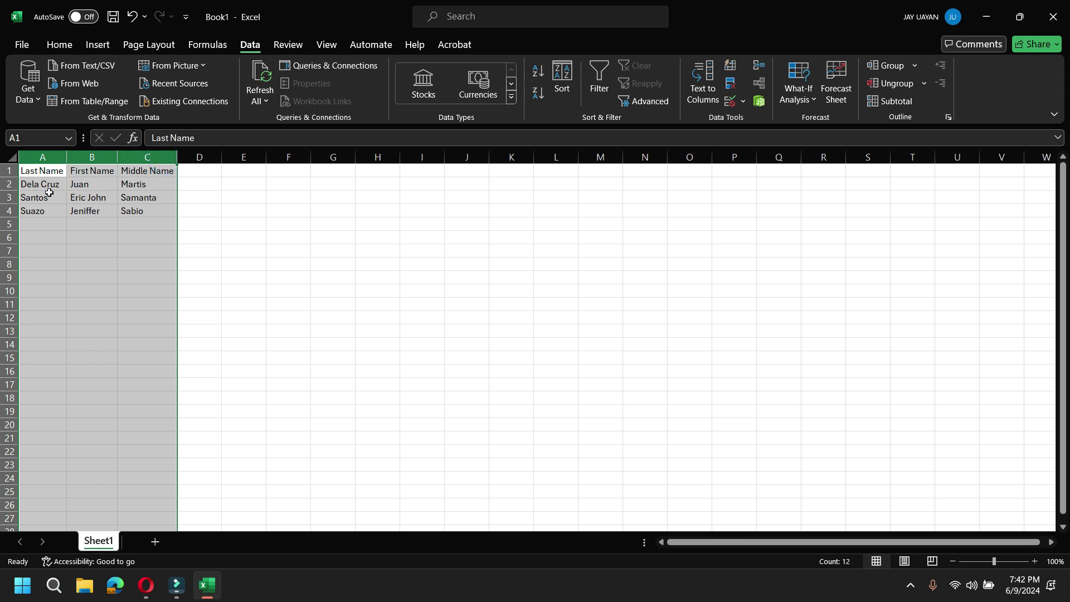
click(54, 173)
click(99, 171)
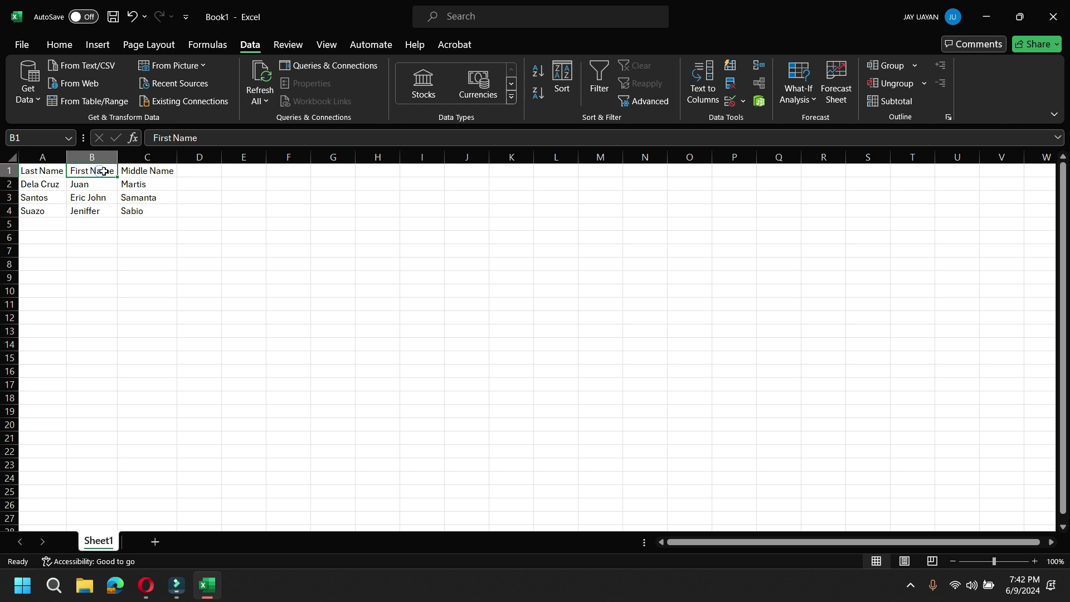
click(137, 172)
click(49, 173)
click(80, 180)
click(146, 185)
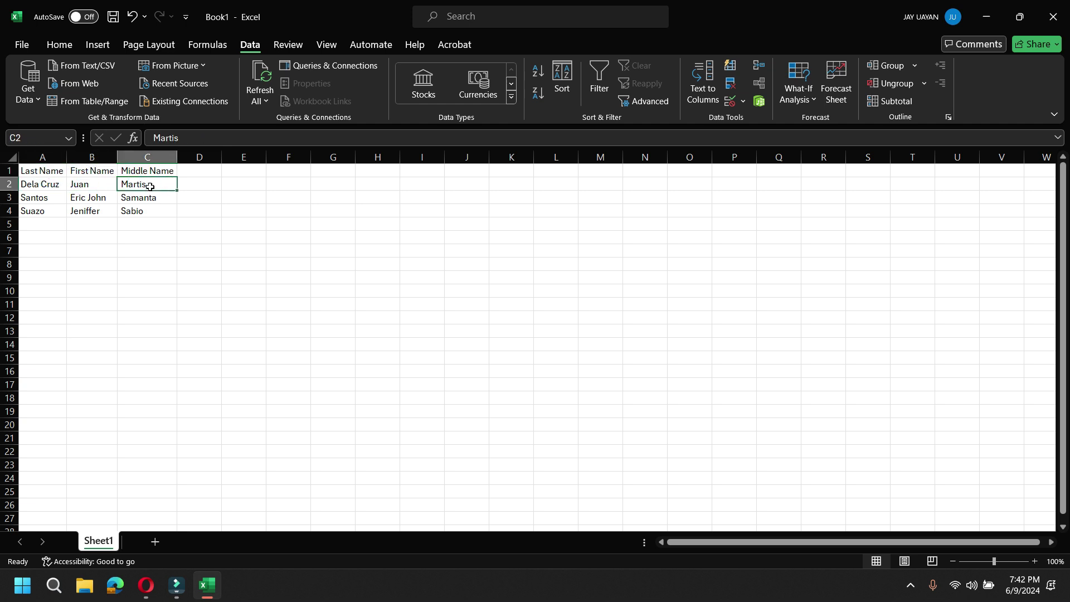
click(72, 170)
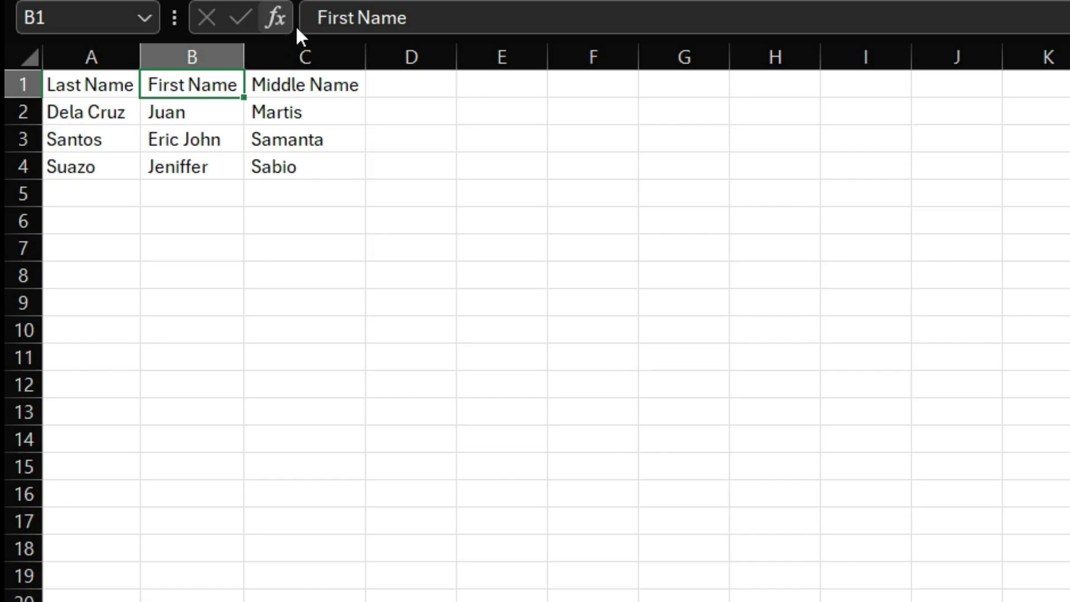
click(322, 17)
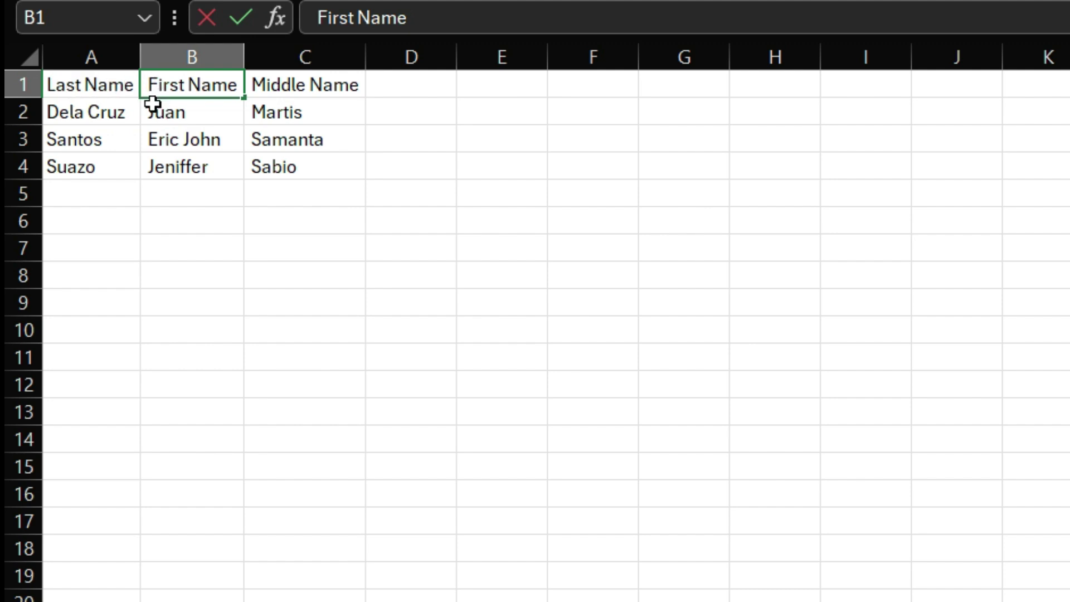
click(188, 143)
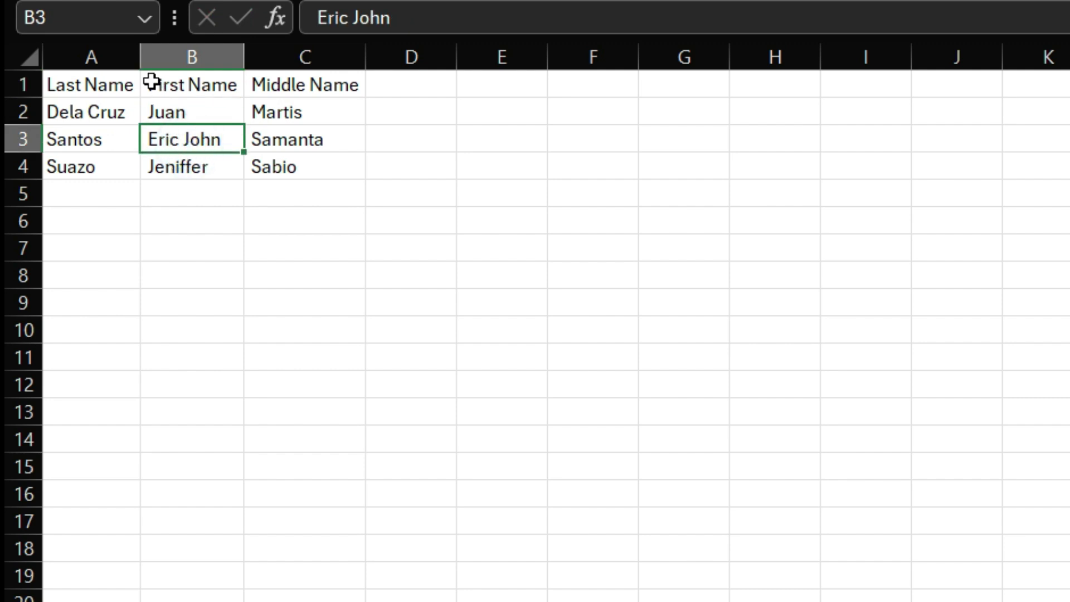
Insert a blank column before the Middle Name column C
click(284, 46)
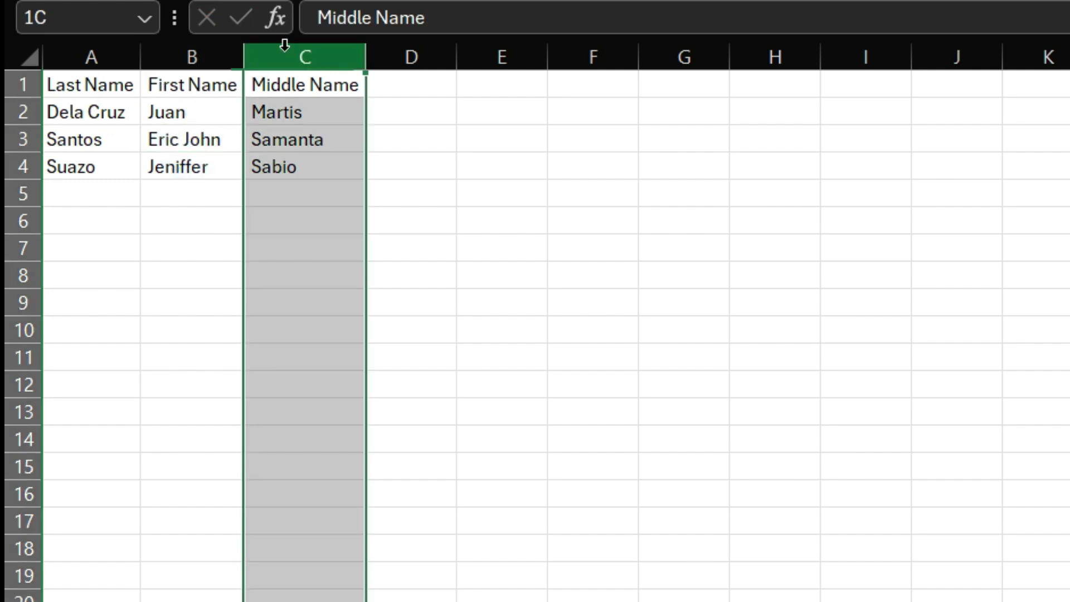
right_click(283, 44)
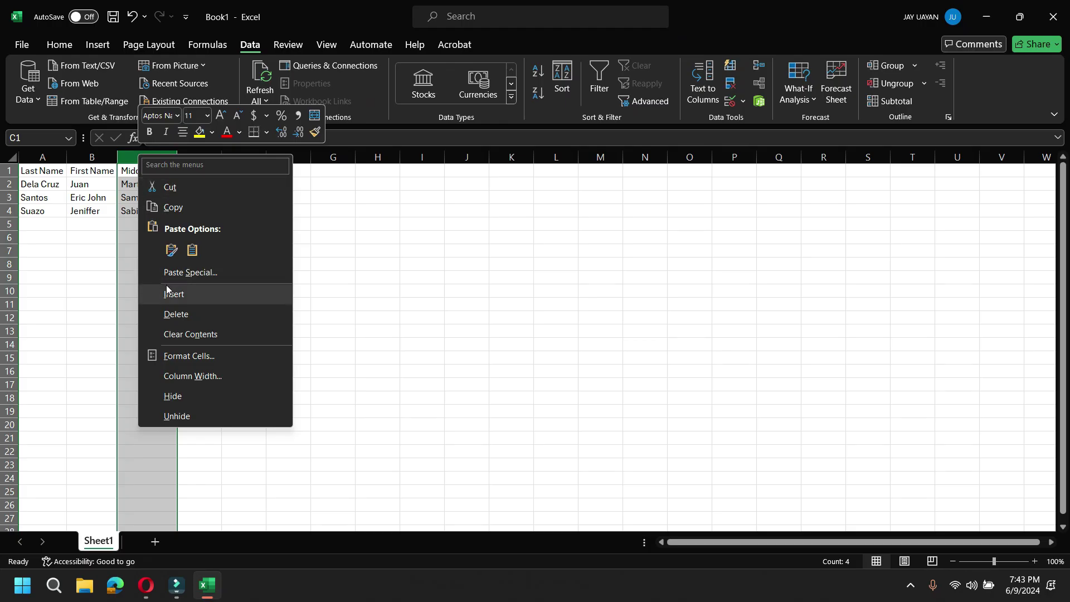
click(170, 294)
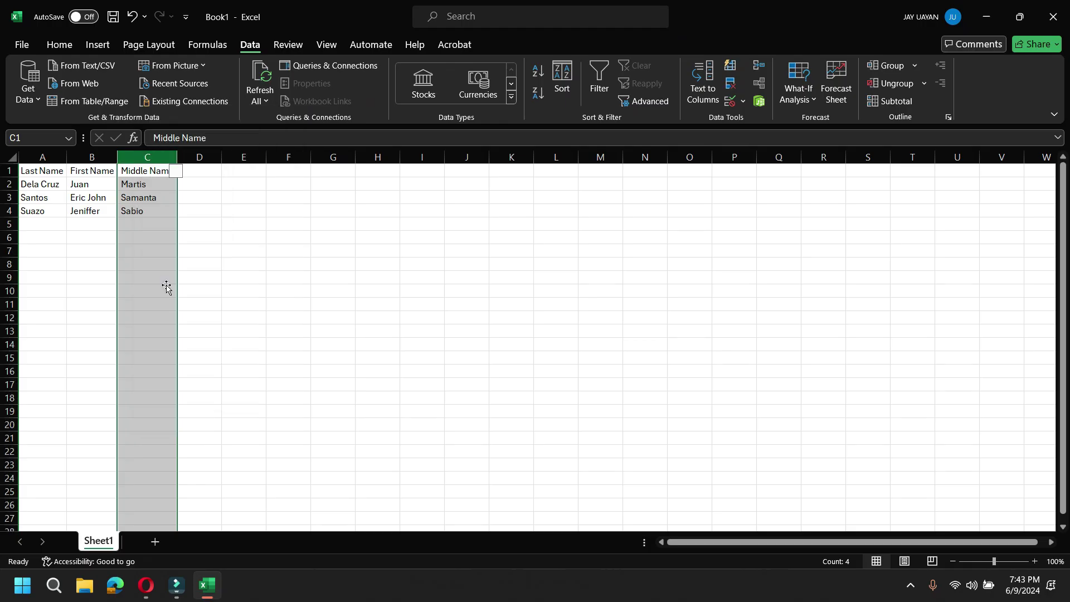
click(144, 183)
Start Text to Columns on First Name column B, trying comma and space delimiters, then going back
click(95, 154)
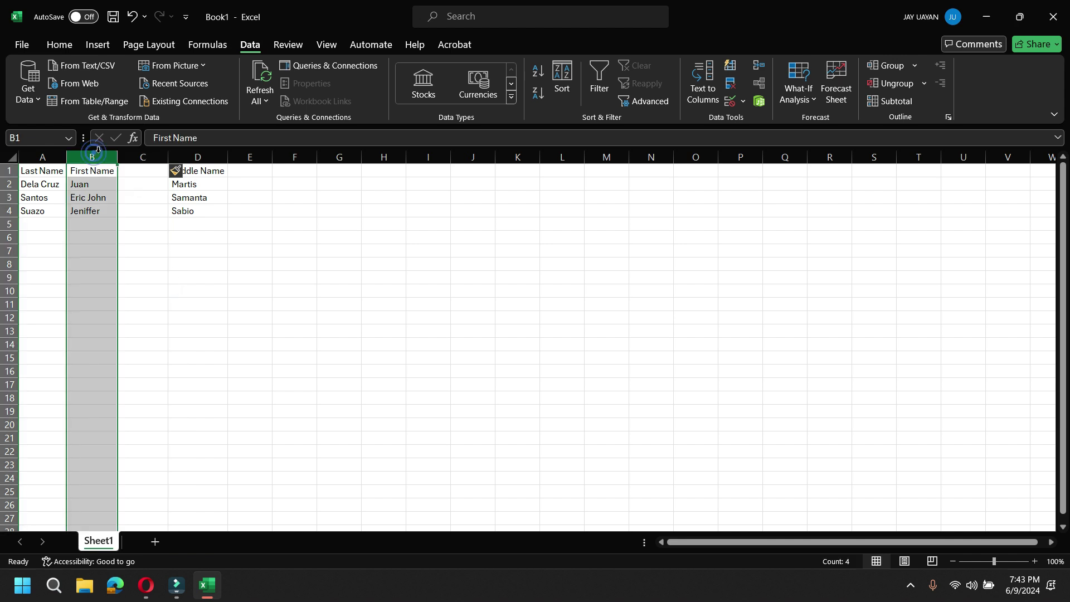
click(713, 90)
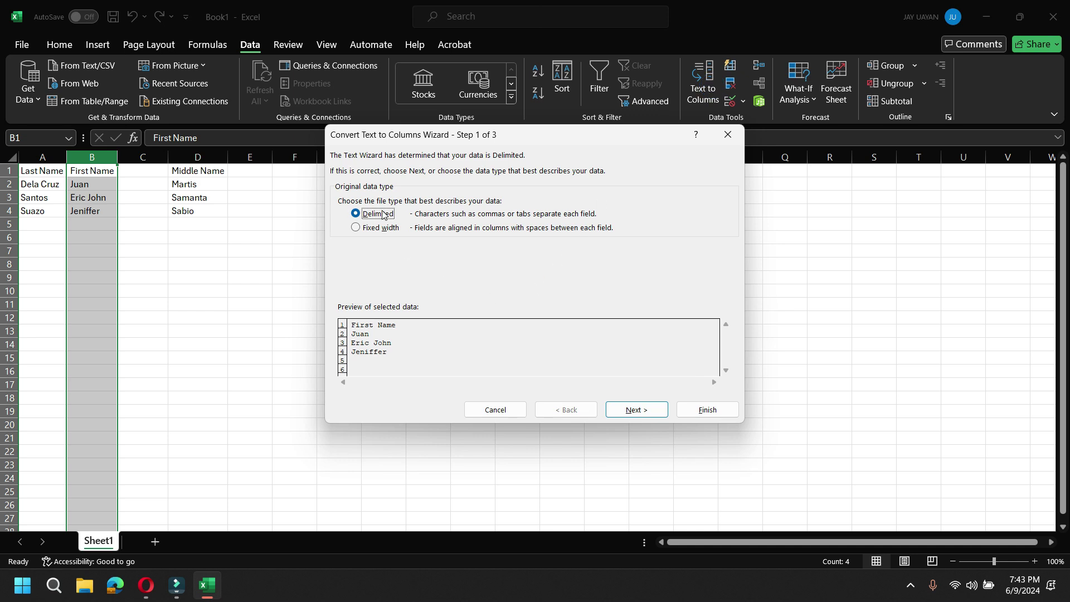
click(633, 406)
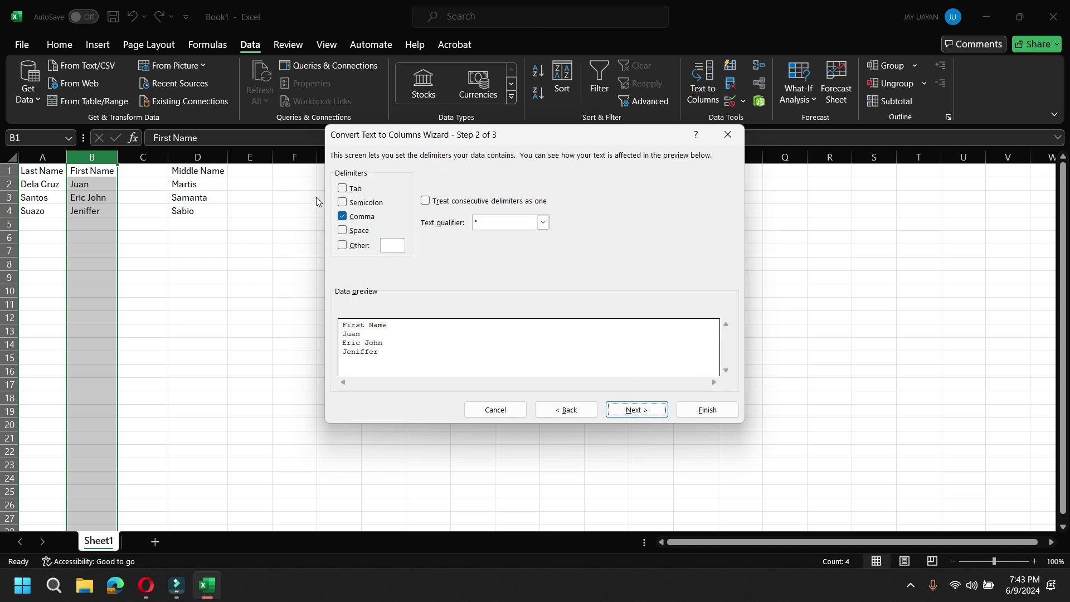
click(347, 217)
click(343, 231)
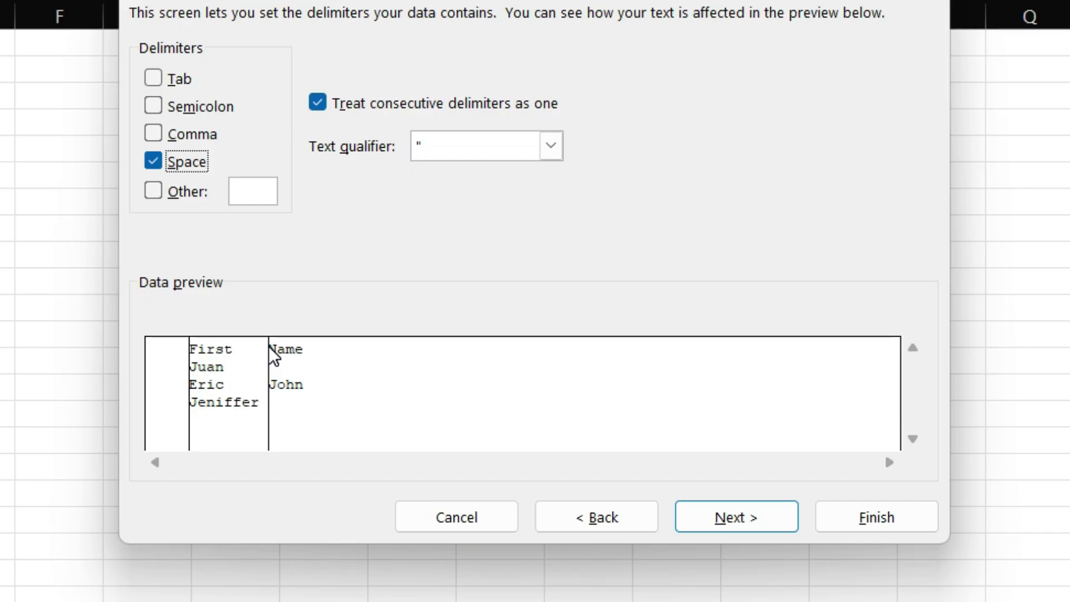
click(153, 162)
Choose Fixed width, place a column break at the start of the text, and reach step 3
click(592, 520)
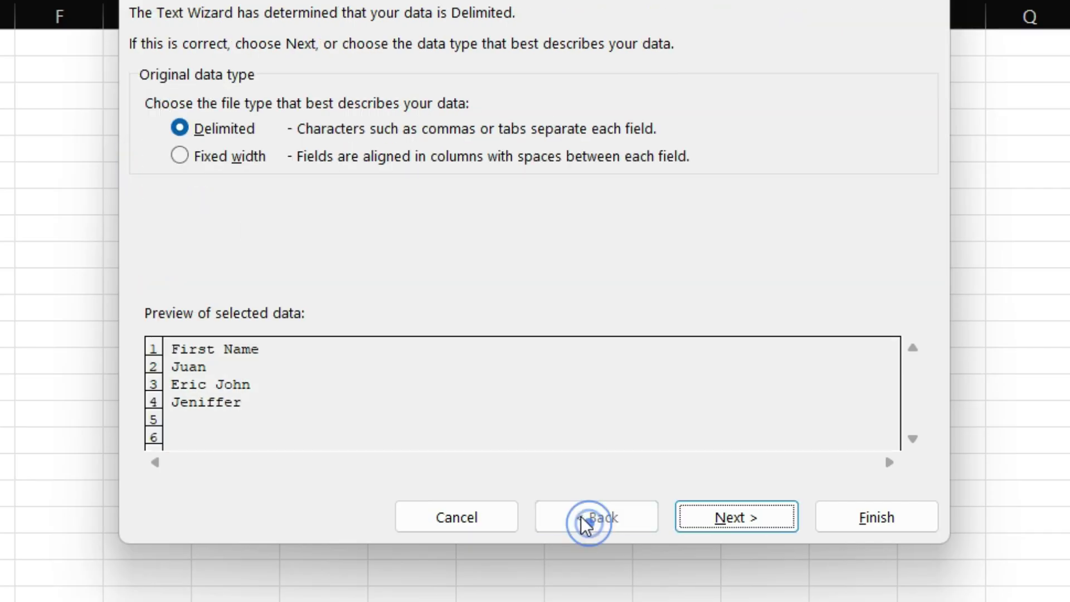
click(180, 156)
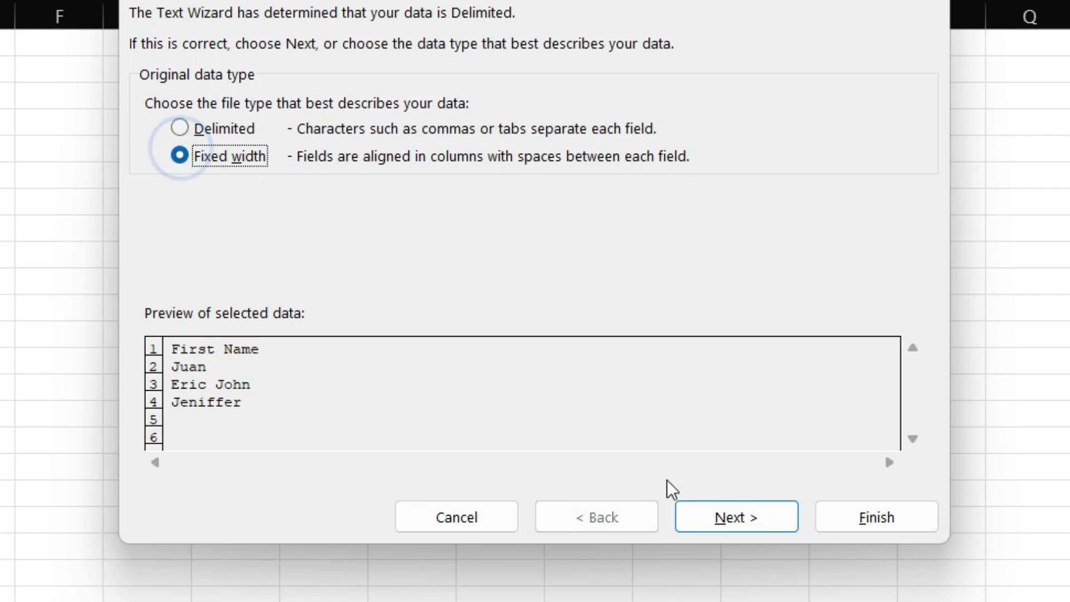
click(715, 534)
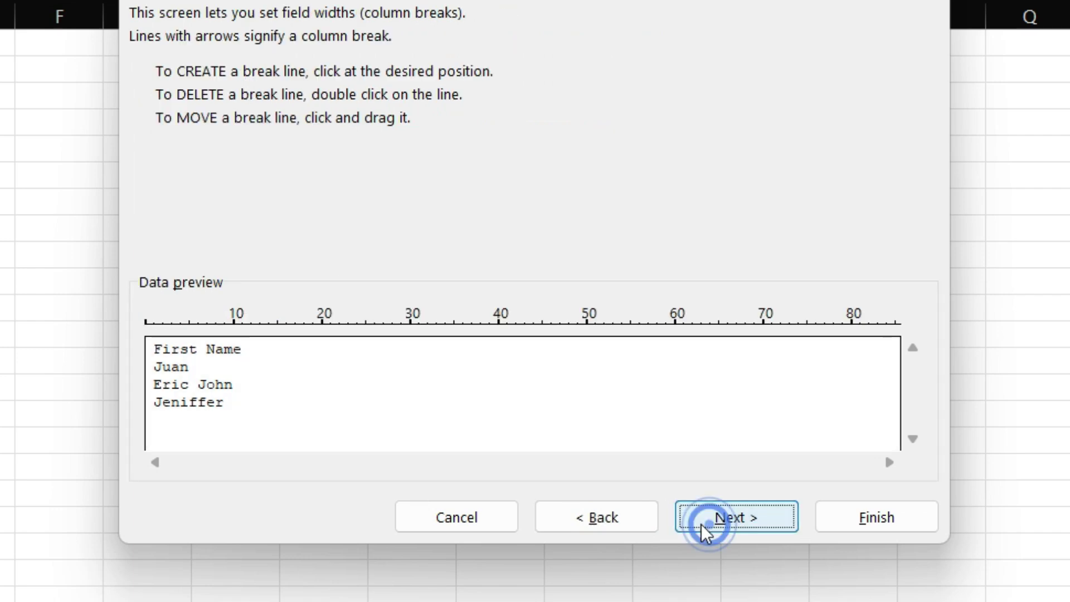
click(903, 379)
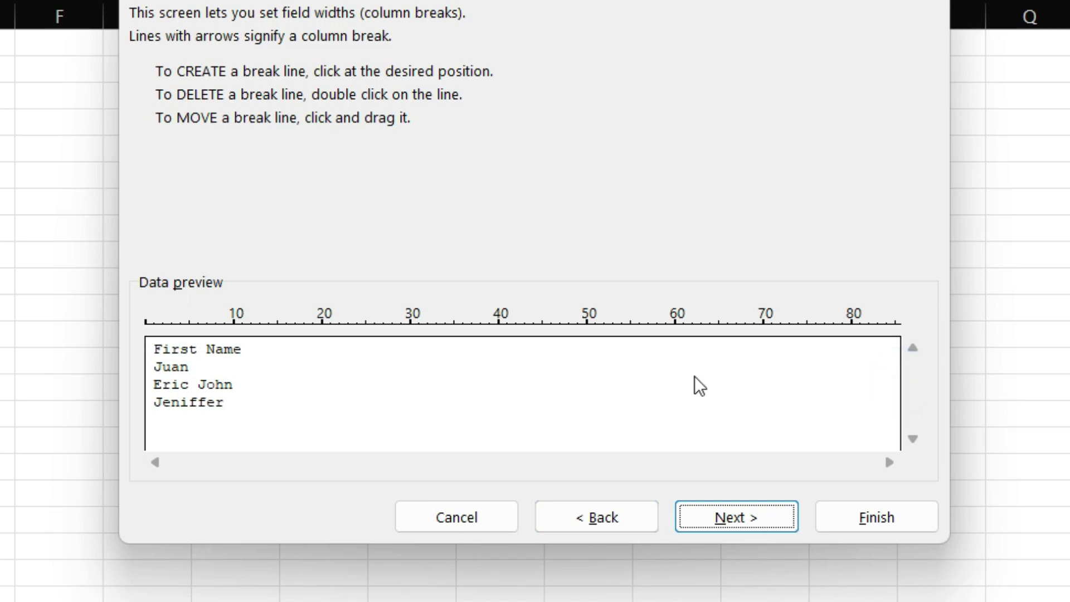
drag(446, 399, 158, 410)
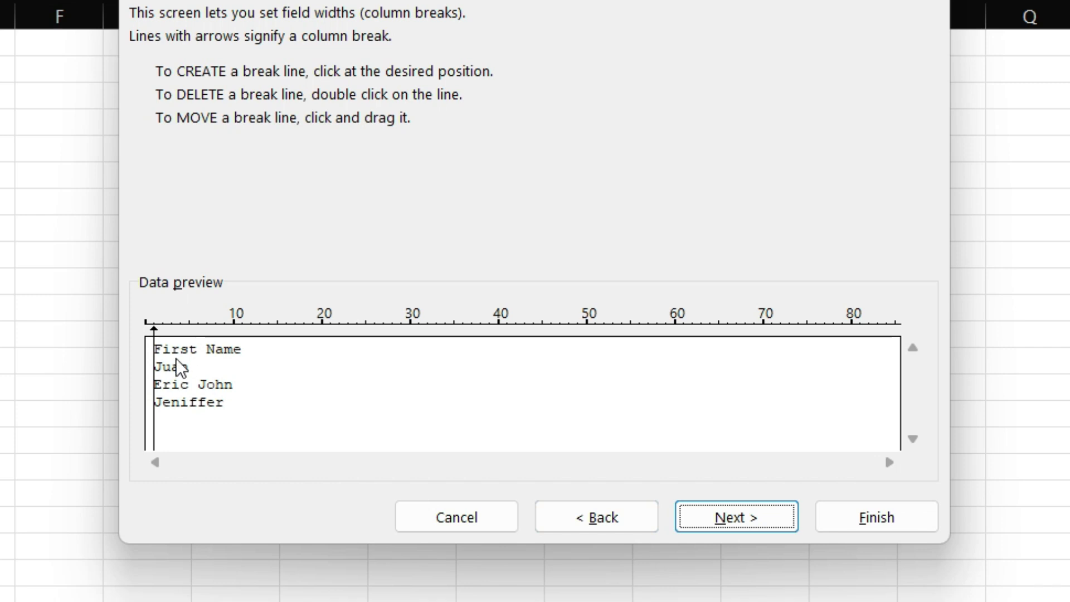
click(702, 525)
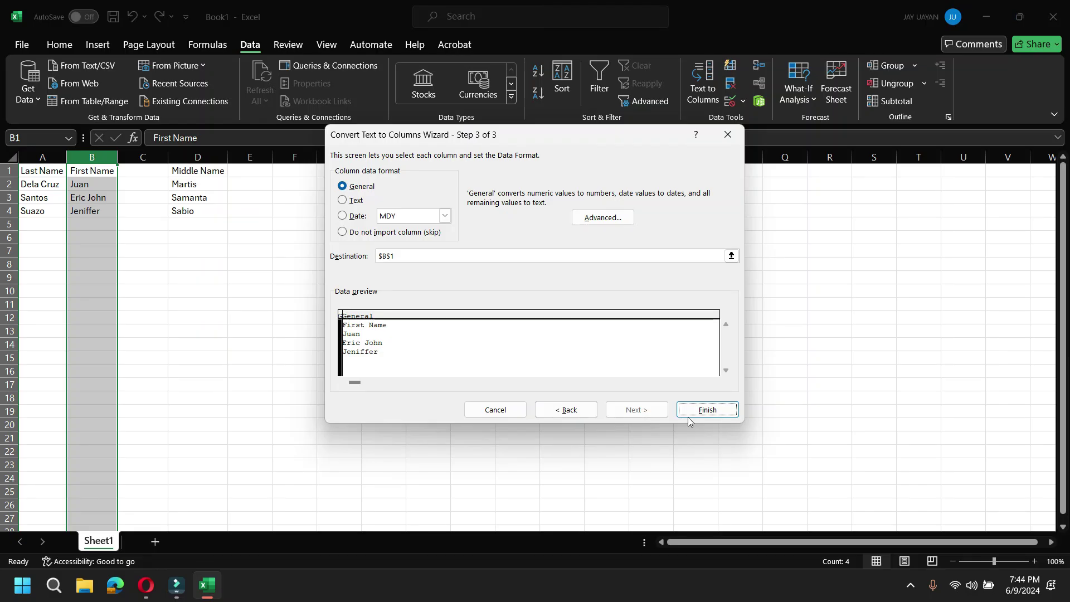
Finish the wizard and check First Name, Juan, Eric John and Jeniffer in C1:C4
click(707, 410)
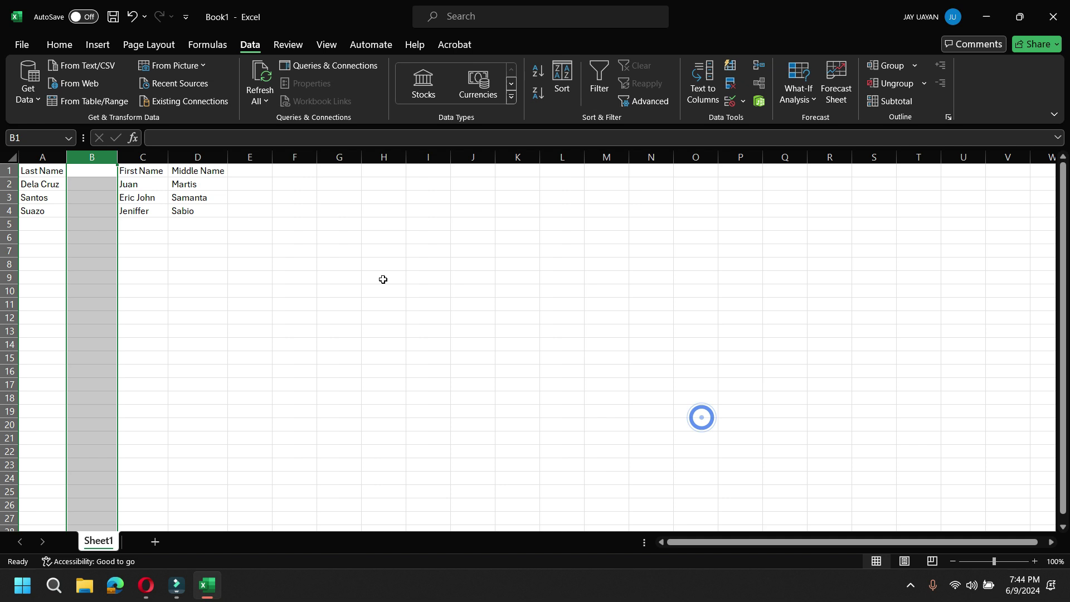
click(126, 172)
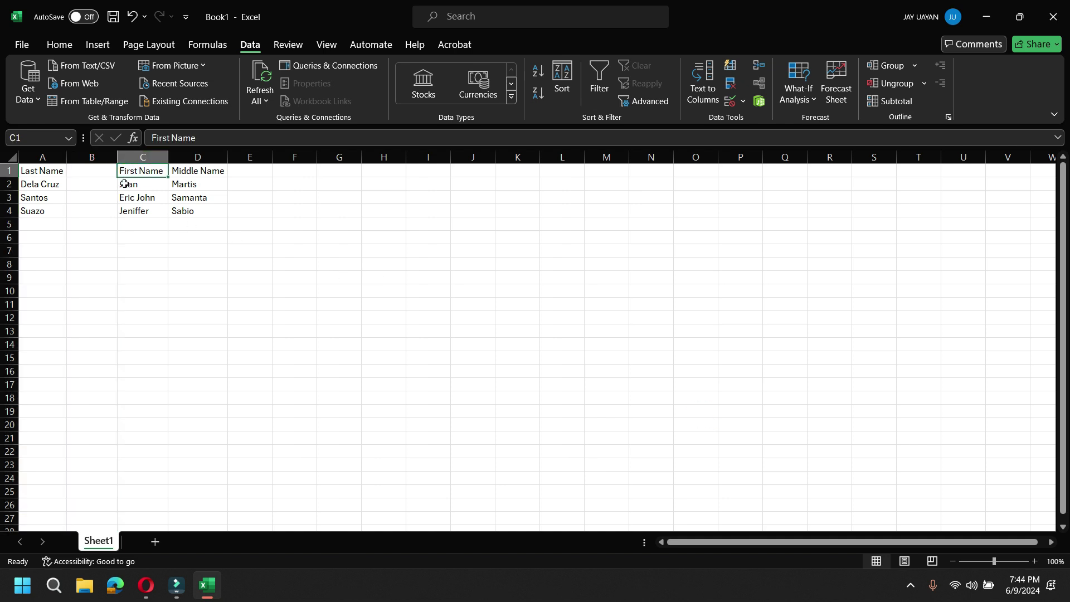
click(124, 185)
click(125, 199)
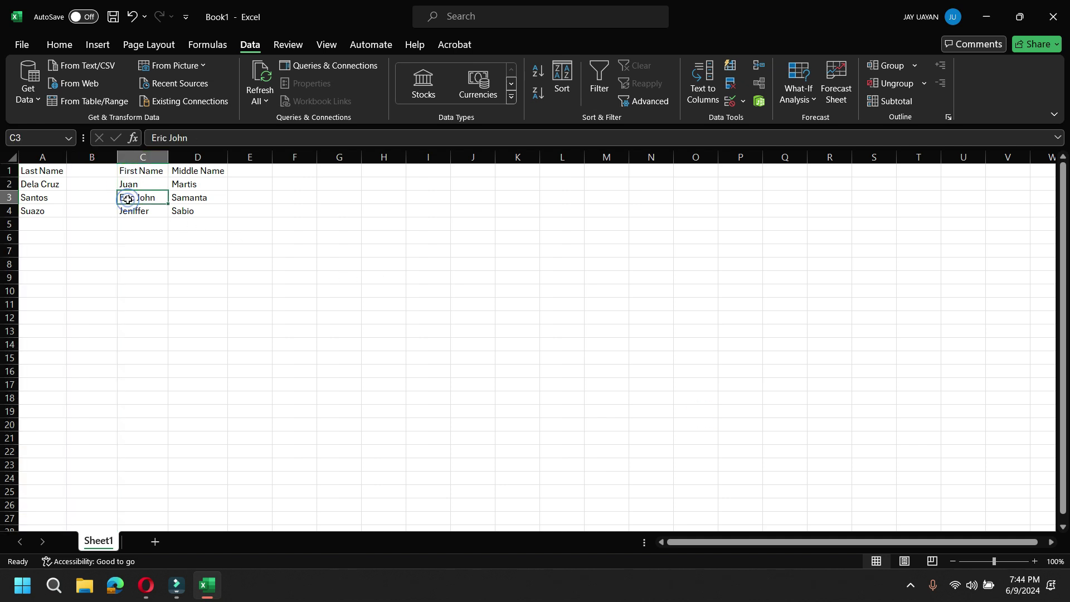
click(128, 212)
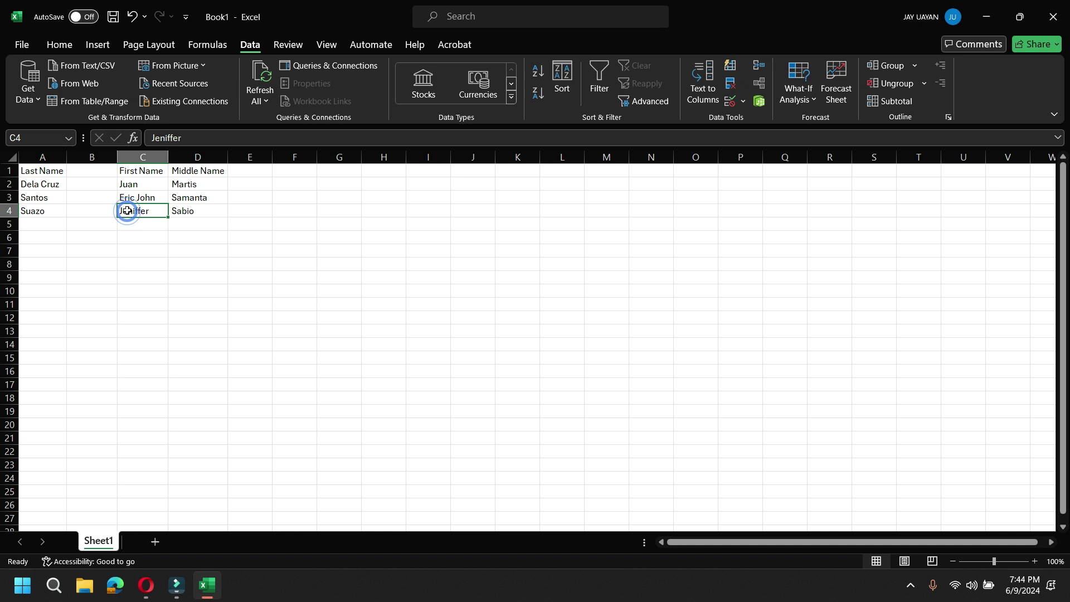
click(132, 171)
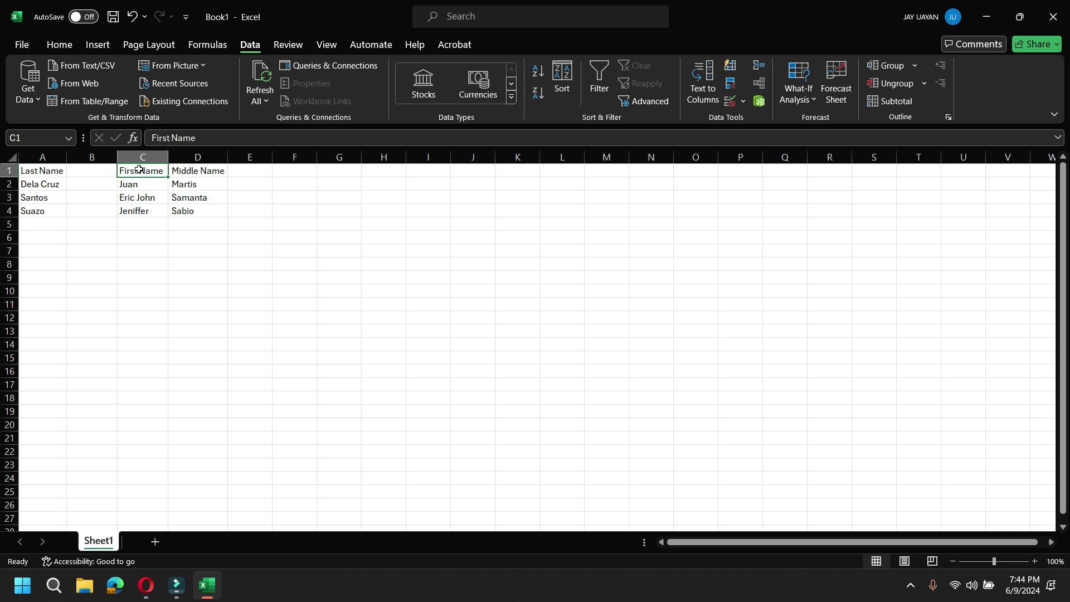
Delete the empty column B so Middle Name sits beside First Name
click(92, 157)
right_click(92, 157)
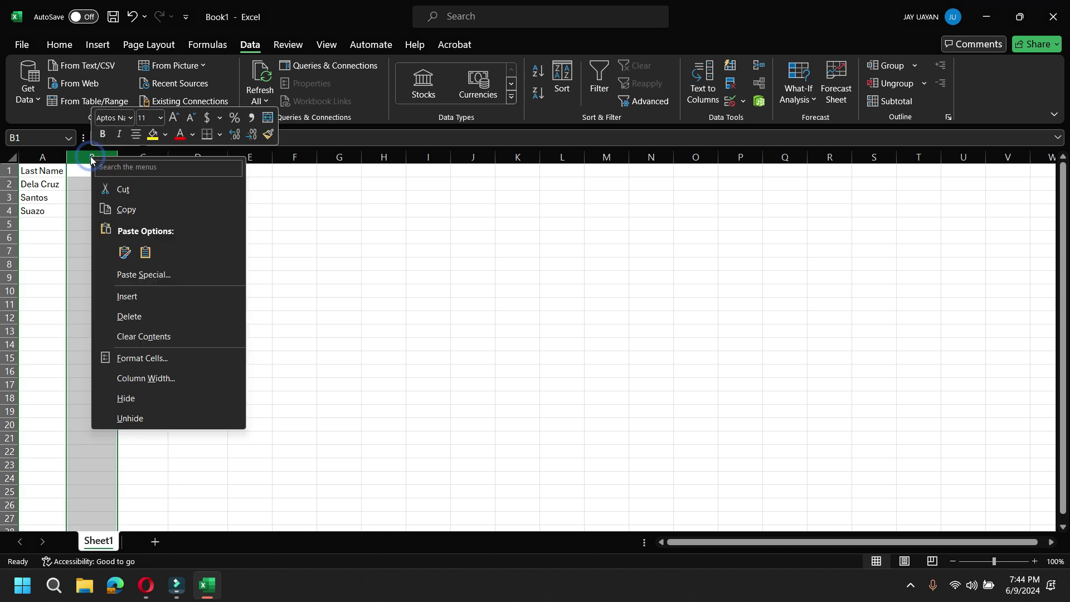
click(121, 316)
click(212, 248)
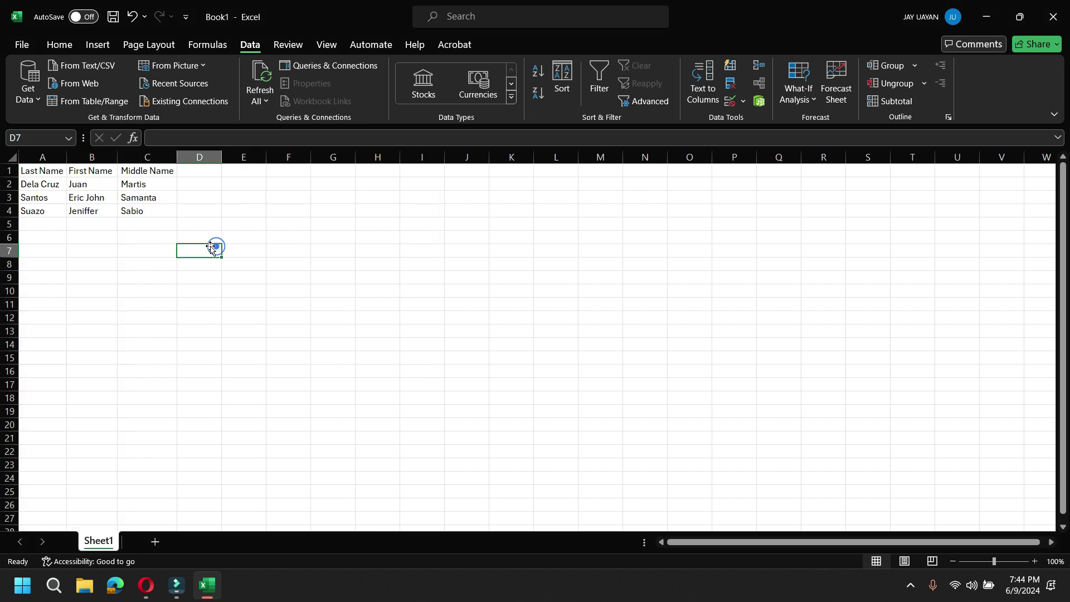
Review the name table, then select the header cells A1 to C1
drag(39, 173, 165, 275)
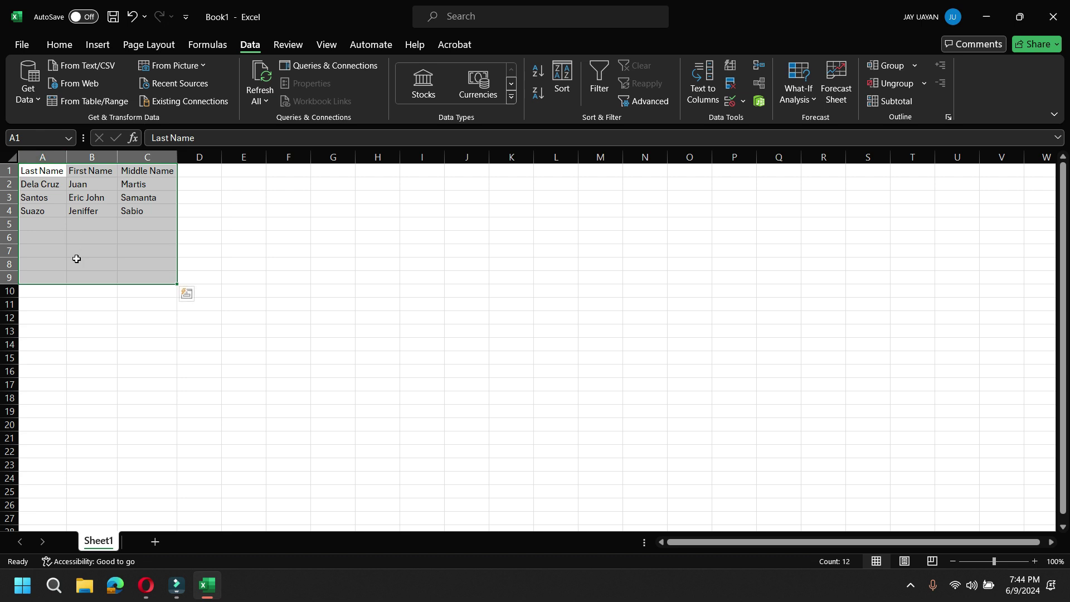
scroll(76, 258, down, 1)
scroll(77, 259, up, 1)
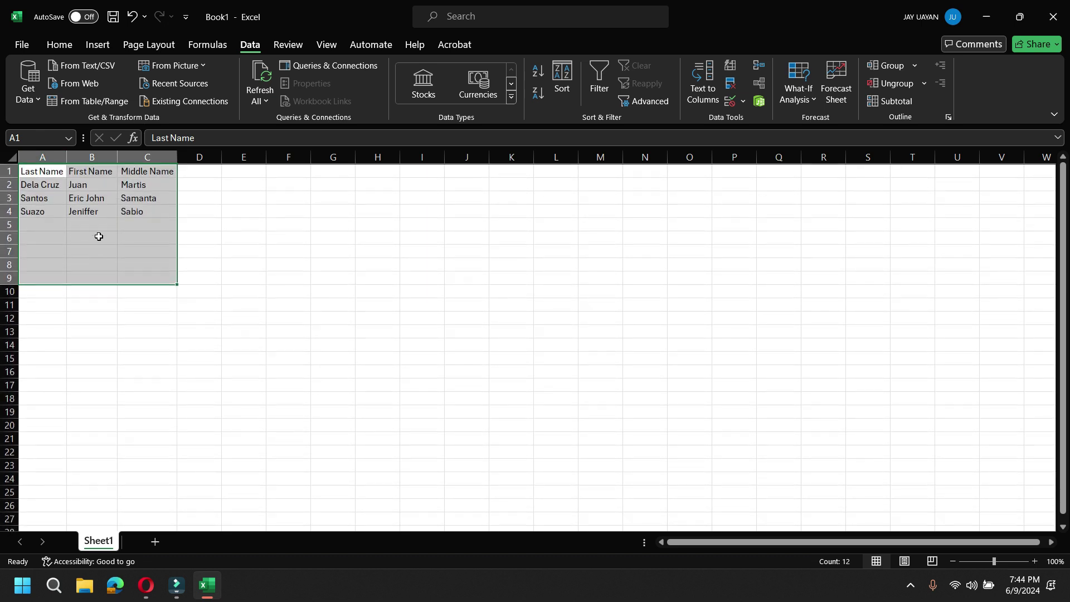
click(115, 225)
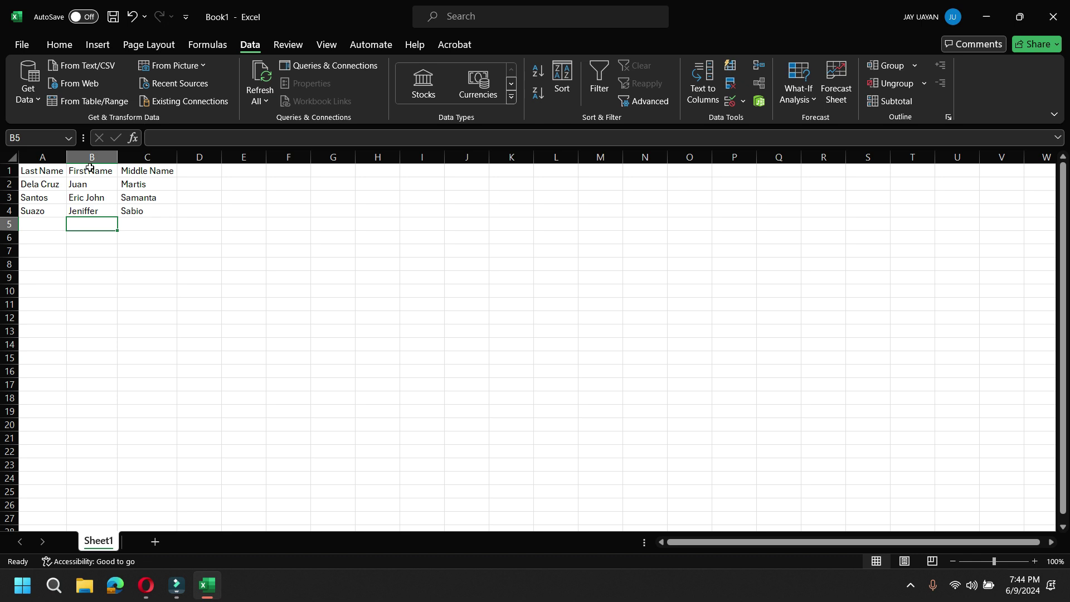
drag(43, 171, 146, 170)
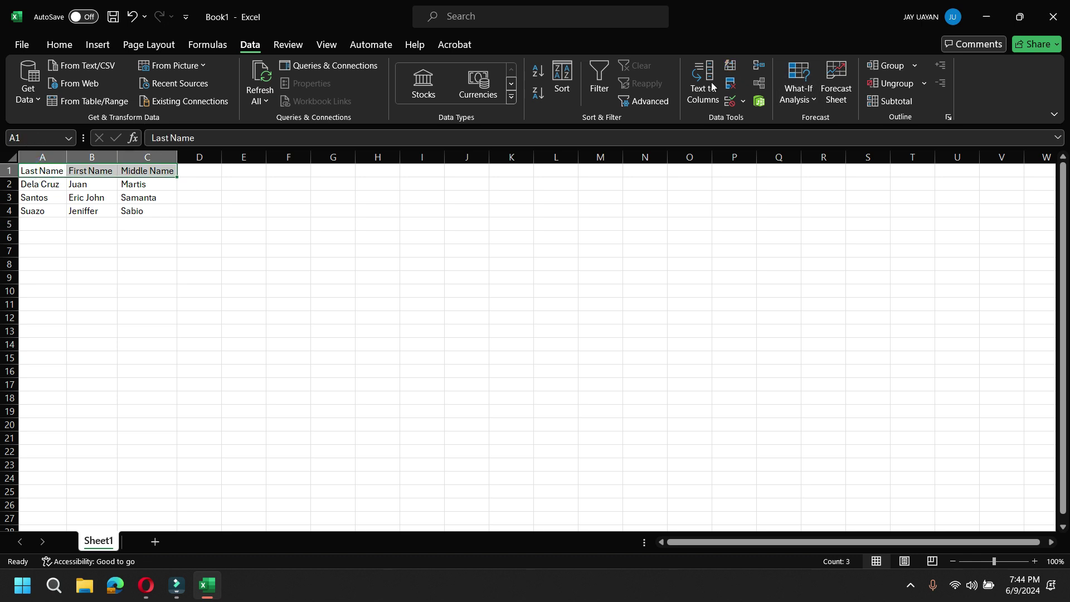
Add AutoFilter to the headers and filter Last Name to show only Dela Cruz
click(600, 89)
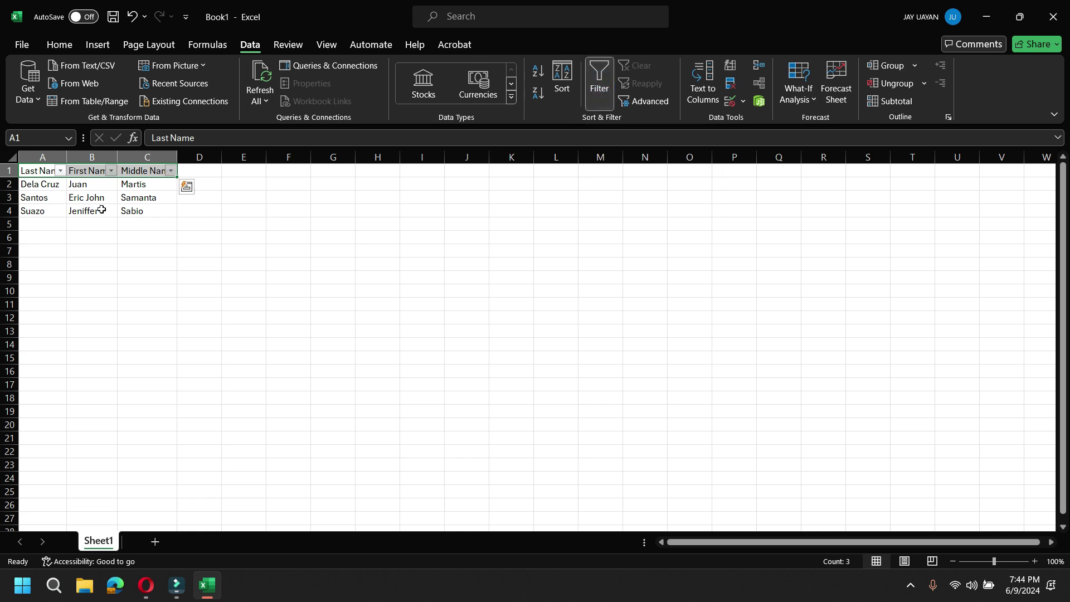
click(61, 171)
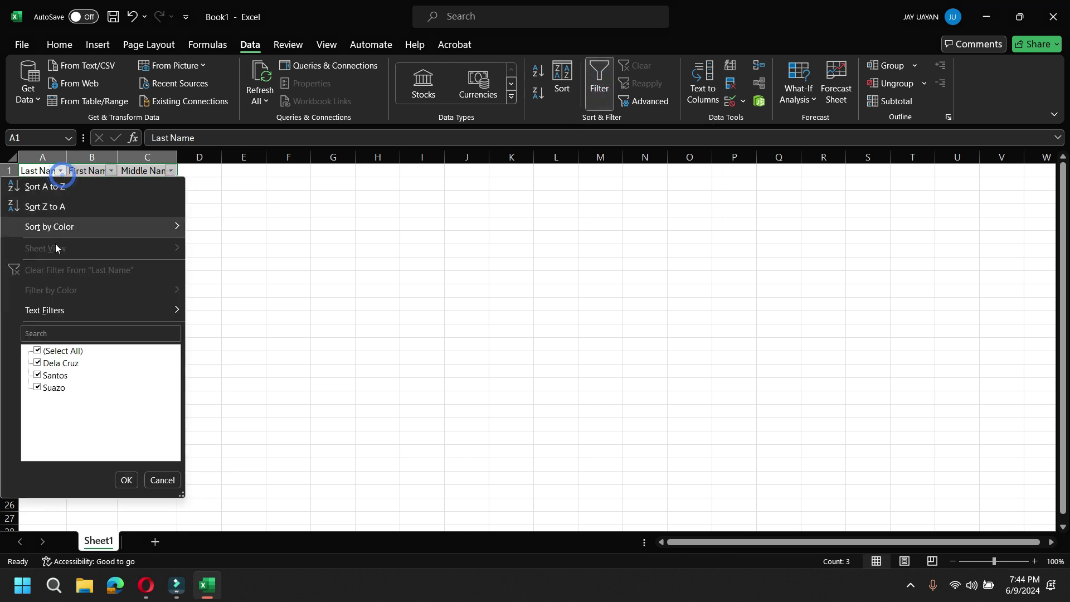
click(39, 363)
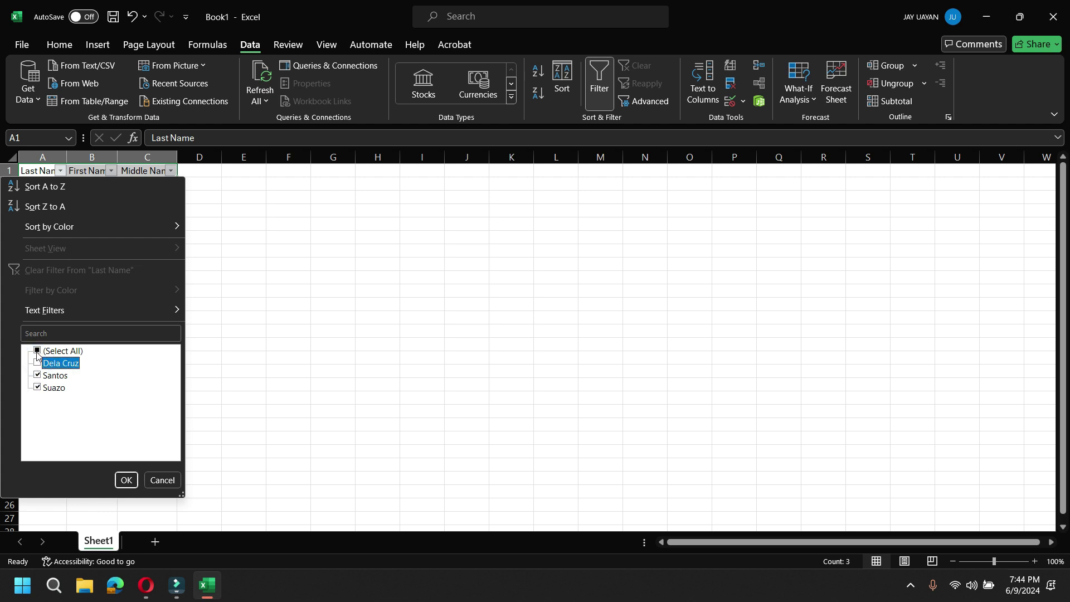
click(37, 351)
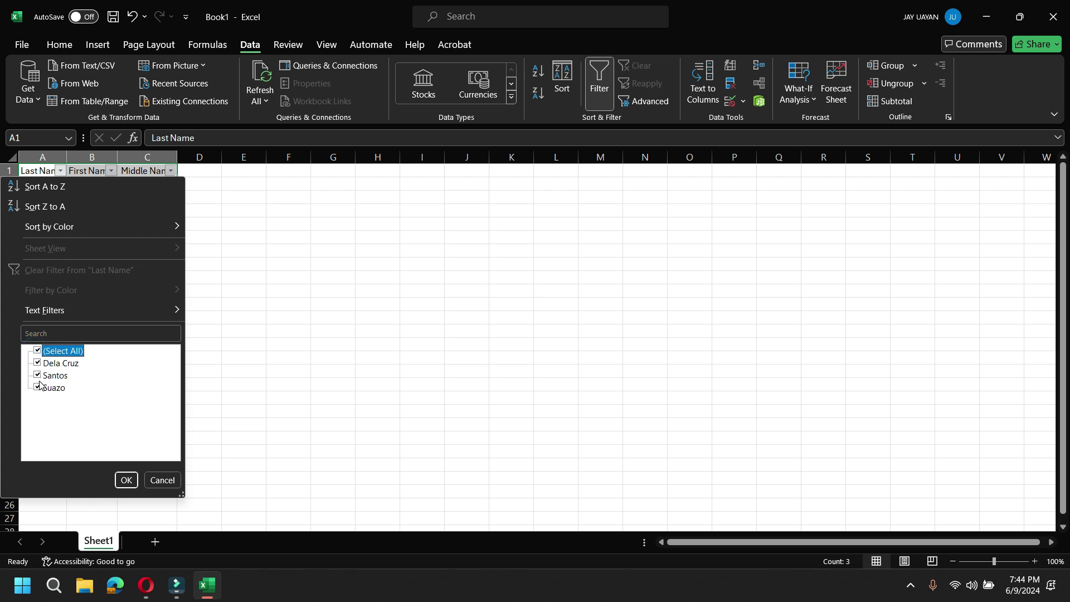
click(37, 352)
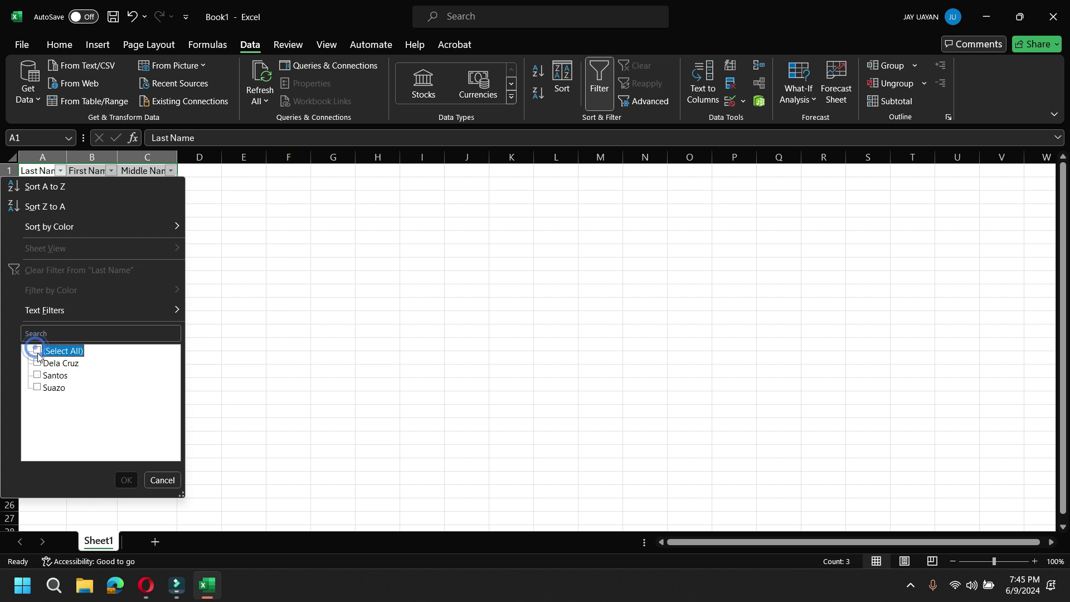
click(38, 363)
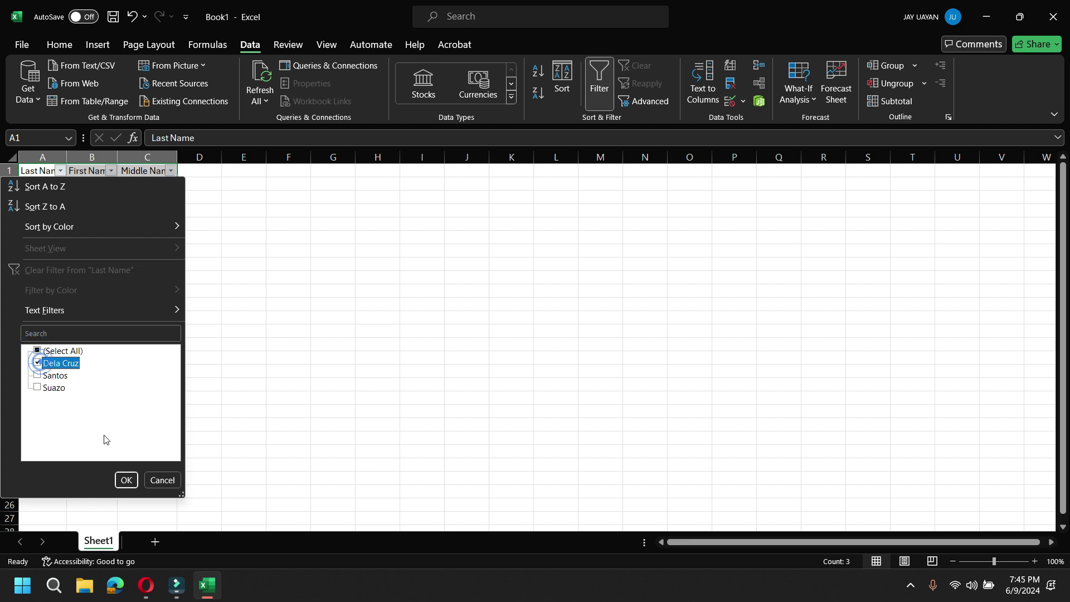
click(127, 479)
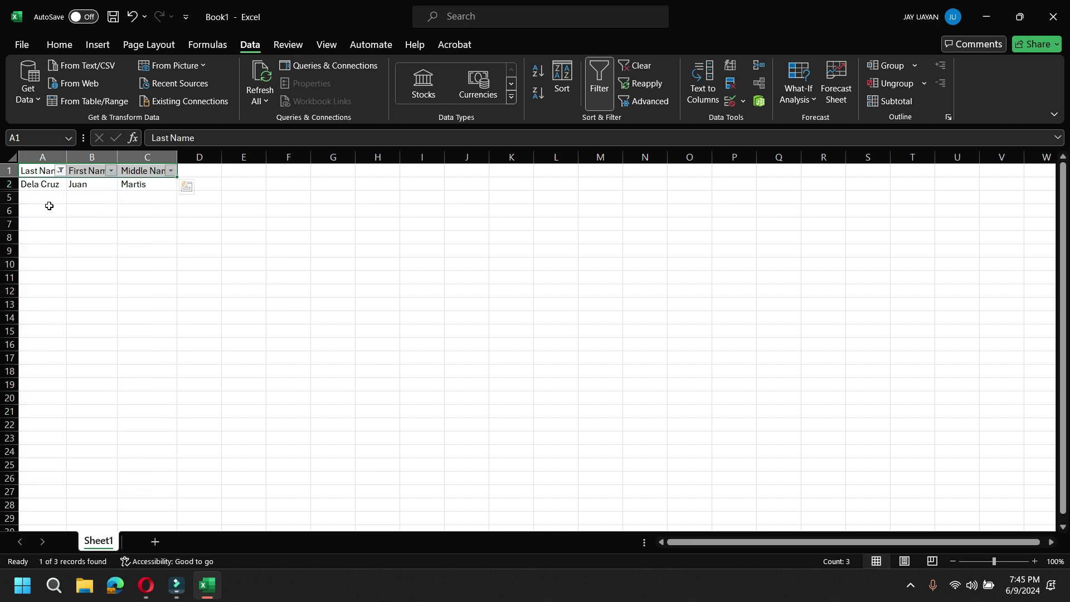
Clear the Last Name filter with (Select All) so all rows show
click(60, 171)
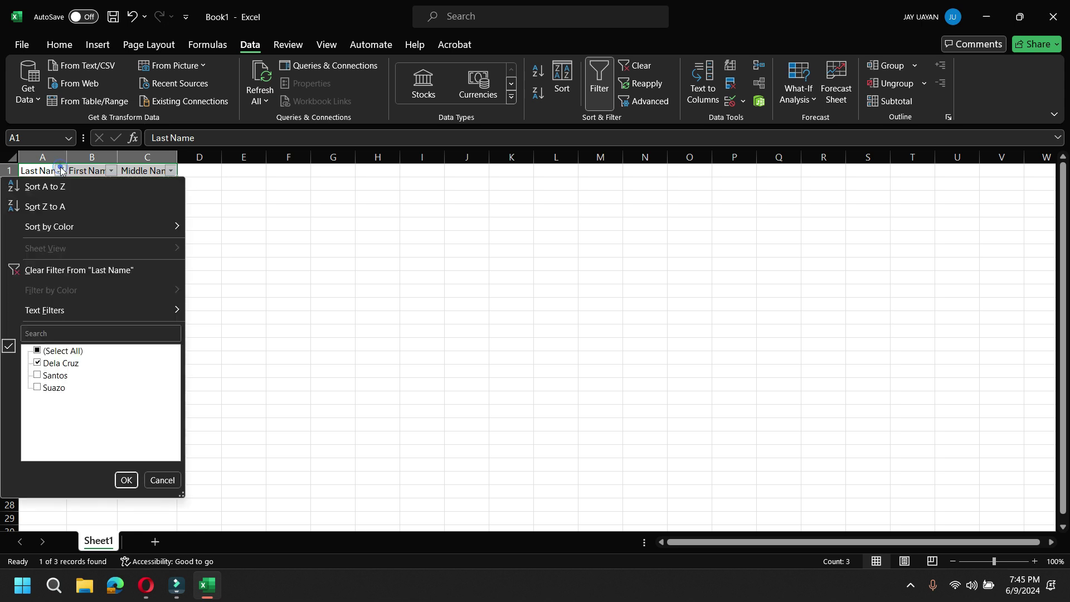
click(36, 351)
click(124, 479)
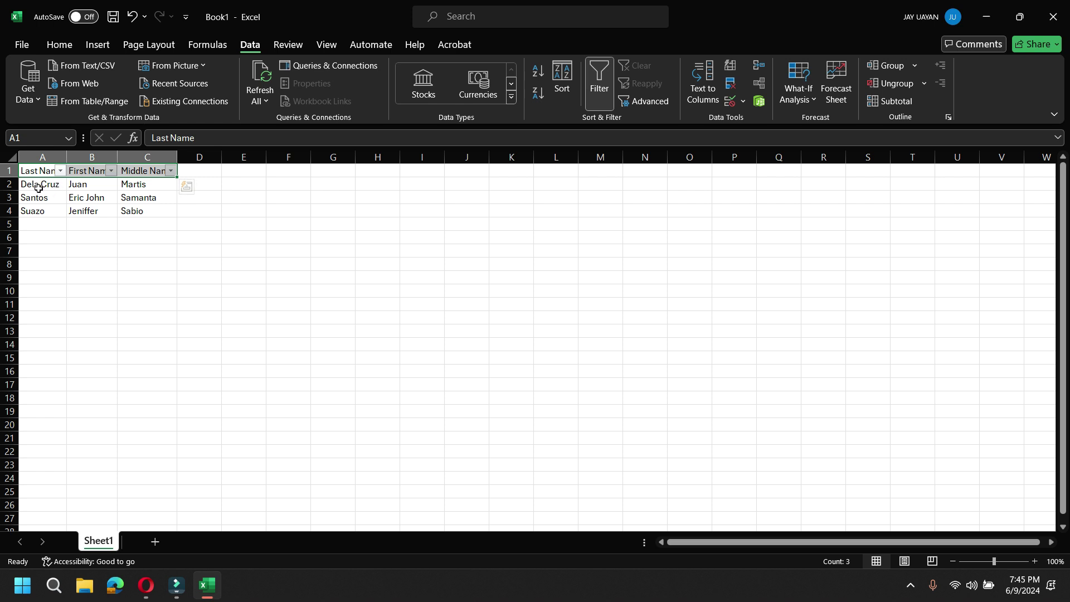
click(60, 171)
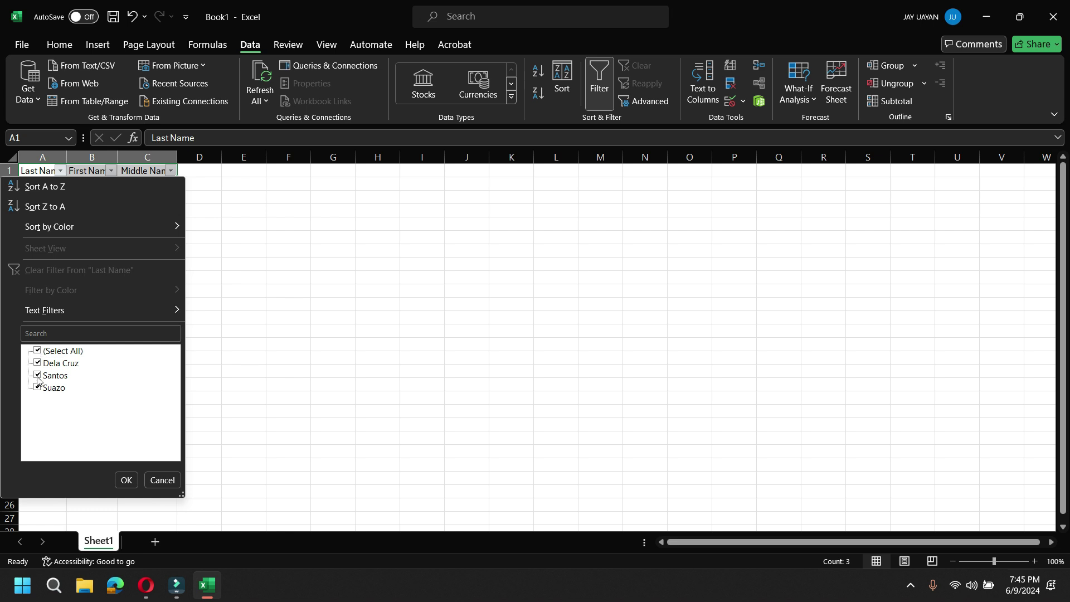
click(125, 480)
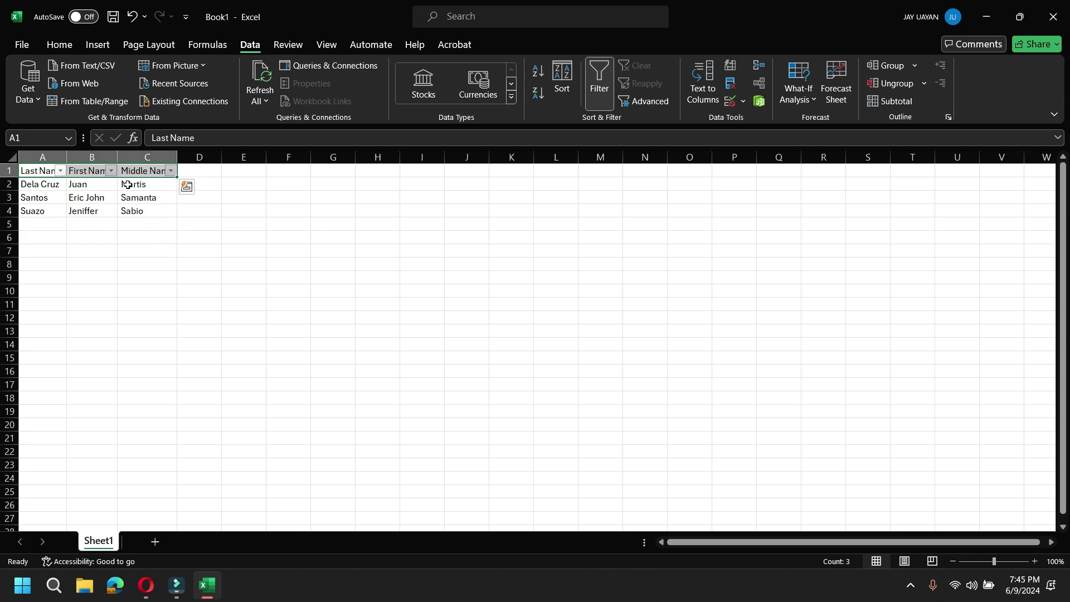
click(85, 199)
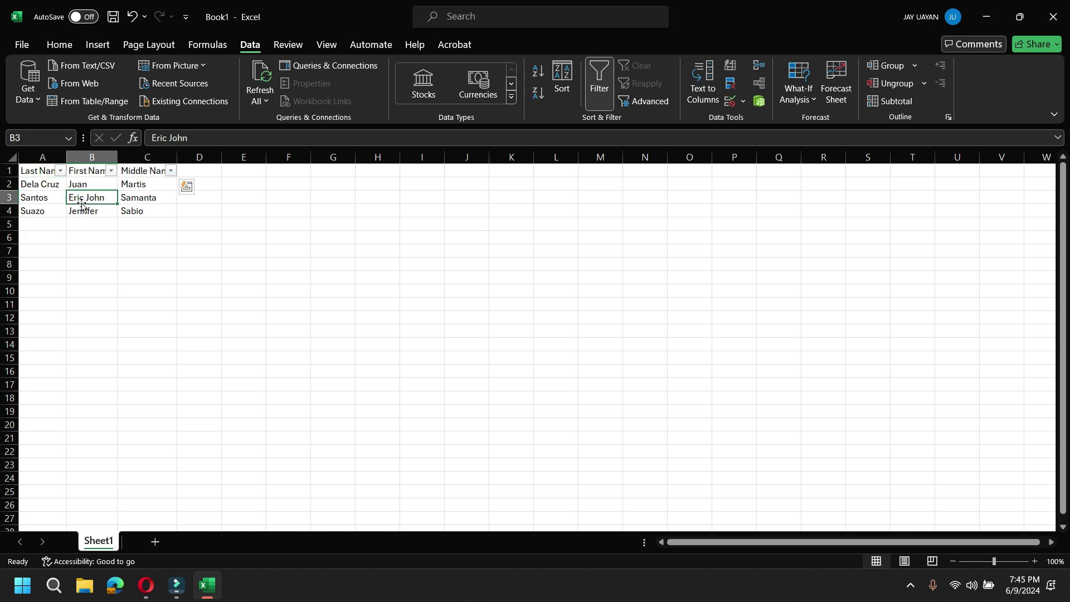